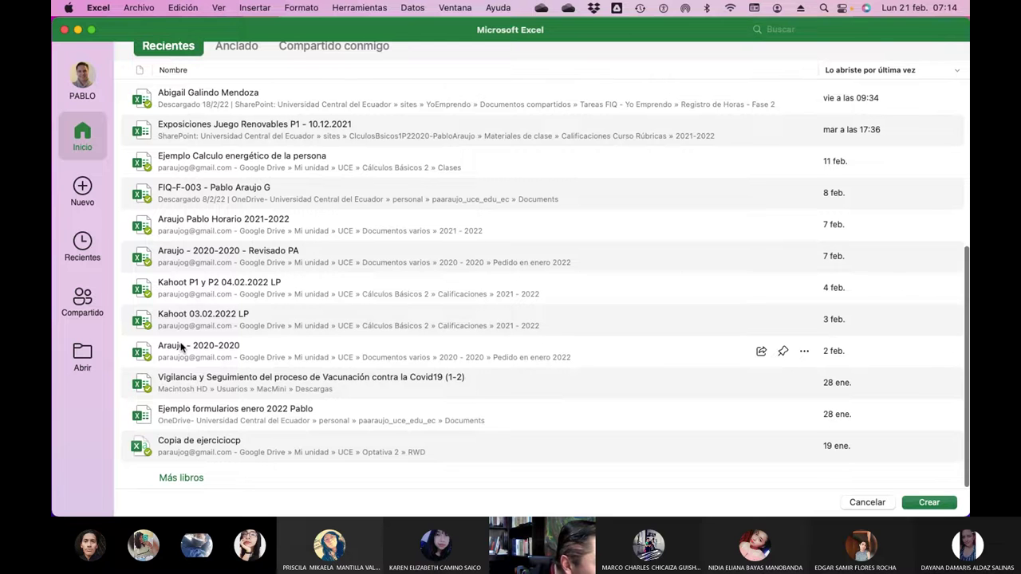
pyautogui.scroll(10, 181, 346)
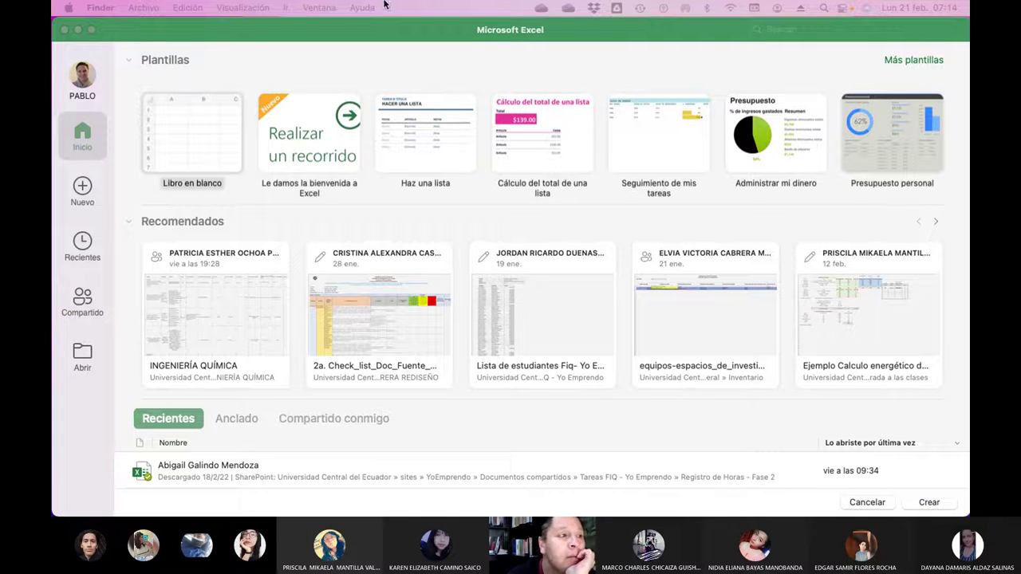
pyautogui.click(377, 37)
pyautogui.click(457, 8)
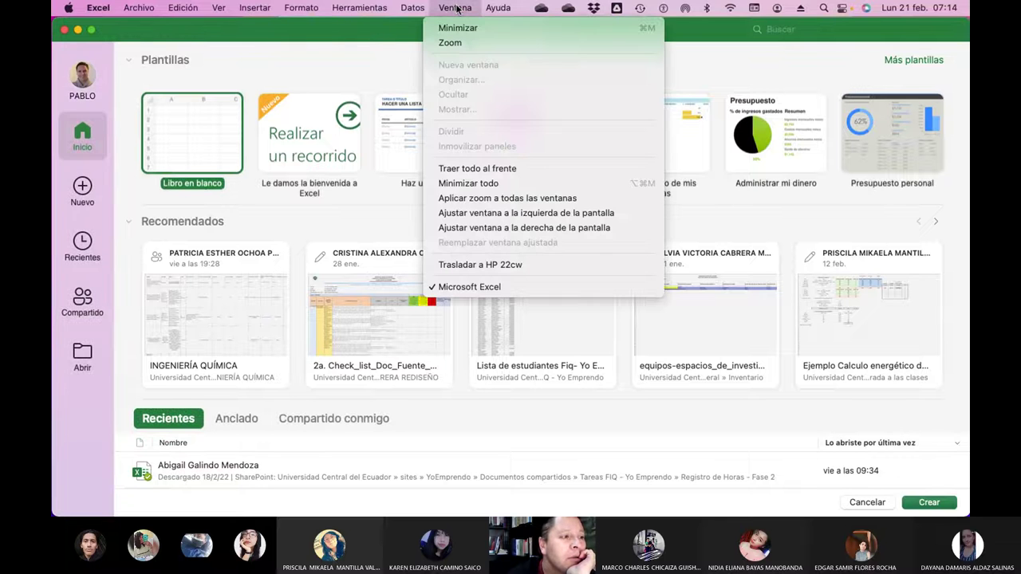
pyautogui.click(457, 8)
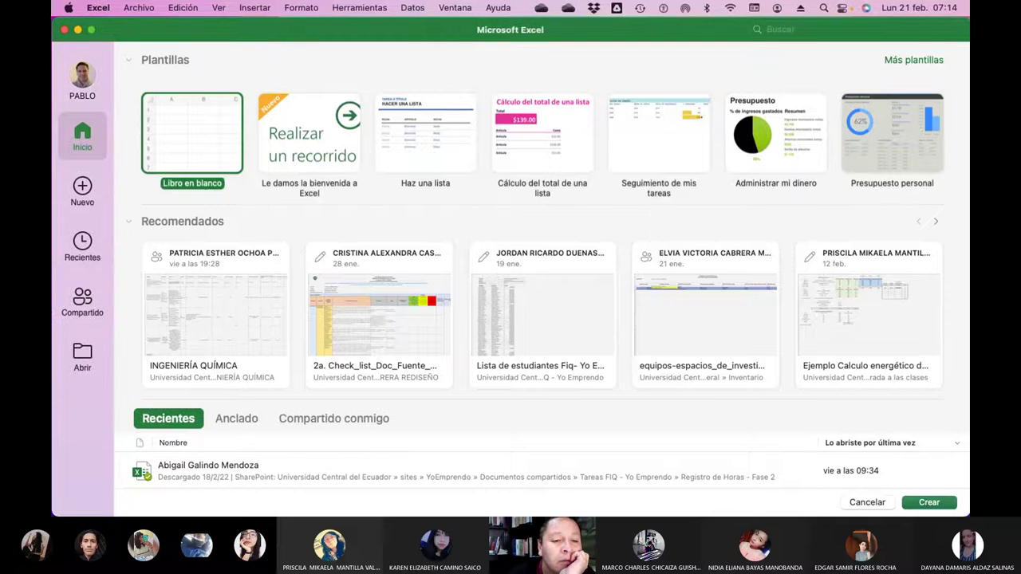
pyautogui.press('Escape')
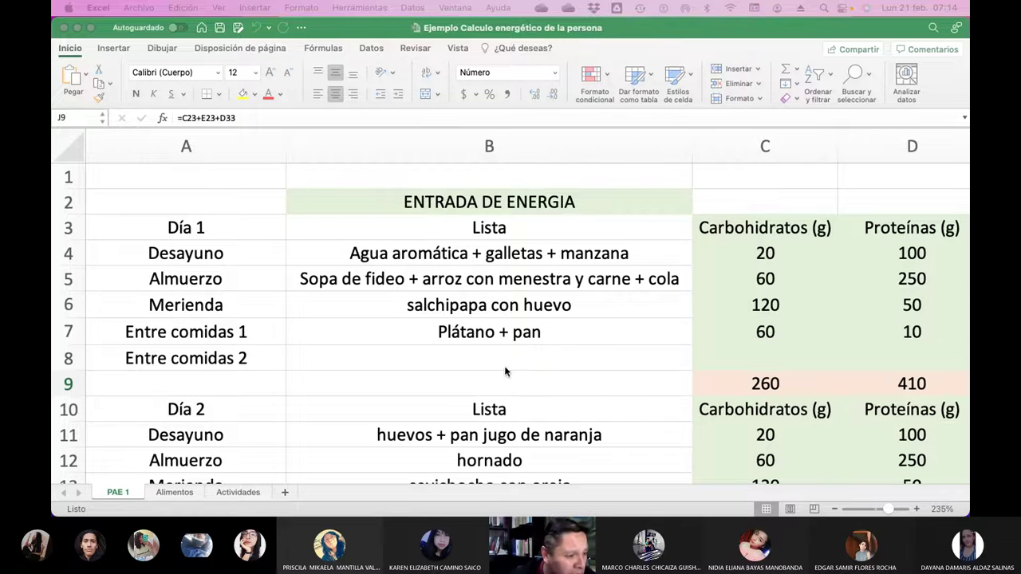
# - Examine the body surface, basal metabolism, hourly MB and 24-hour MB values and formulas in C18:C21 of the PAE 1 sheet
pyautogui.scroll(-3, 506, 370)
pyautogui.scroll(-5, 506, 370)
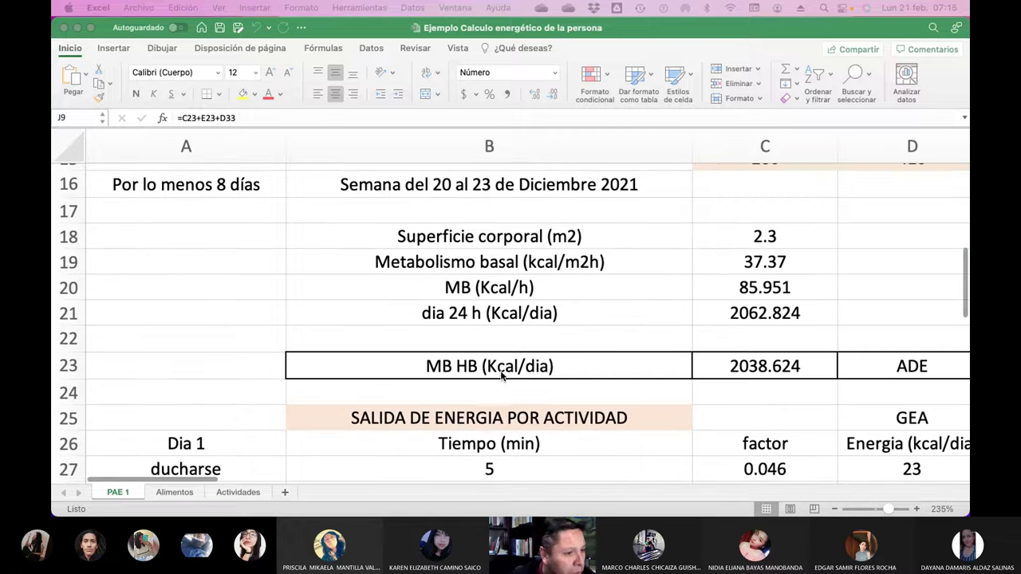
pyautogui.scroll(1, 502, 375)
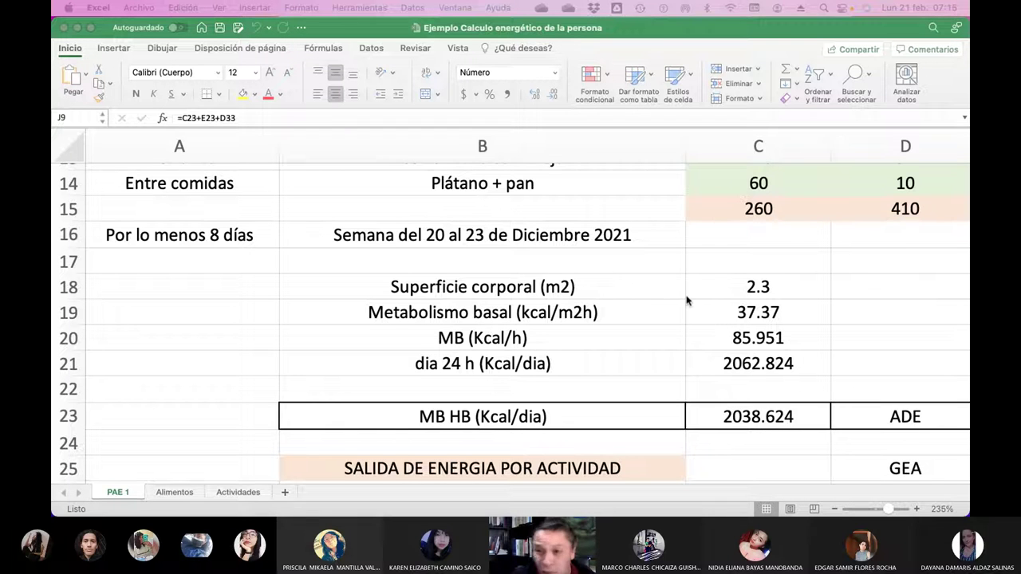
pyautogui.hscroll(3, 687, 299)
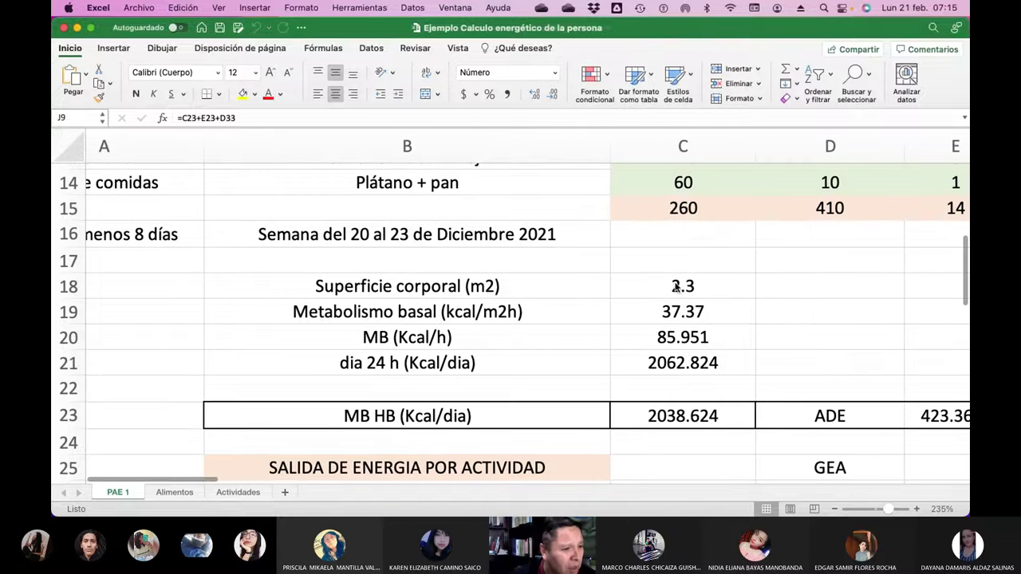
pyautogui.click(674, 285)
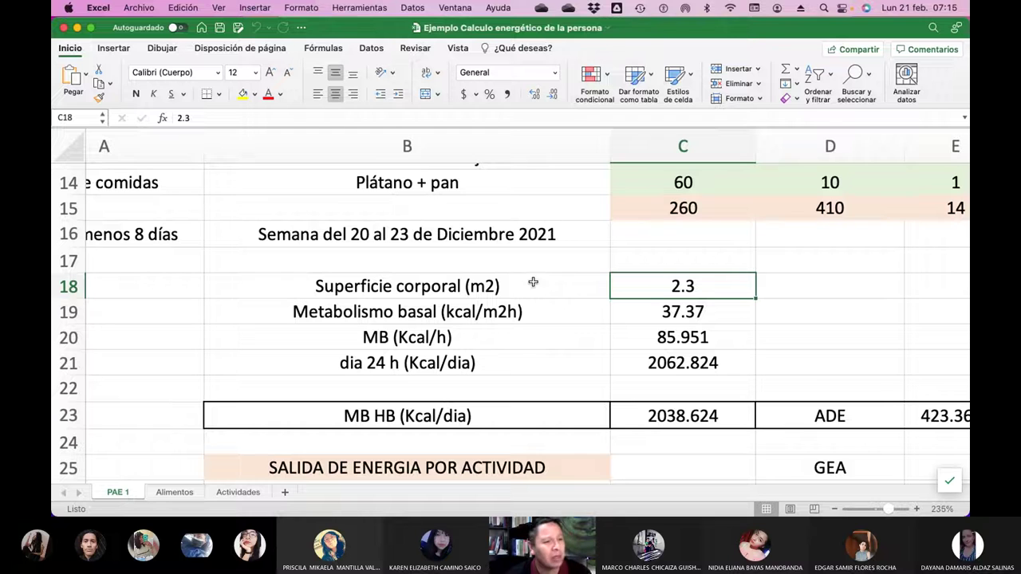
pyautogui.click(640, 321)
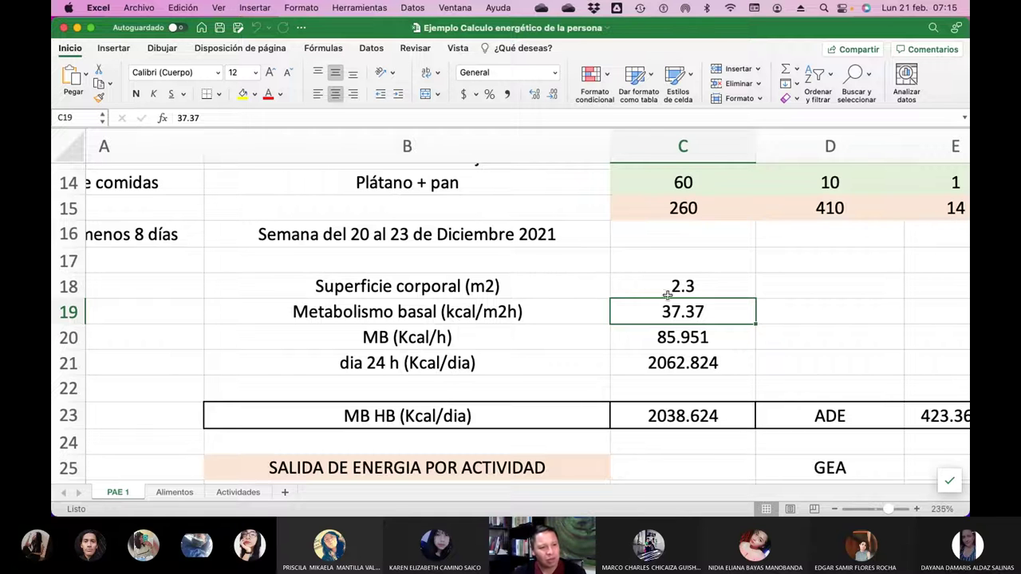
pyautogui.click(443, 338)
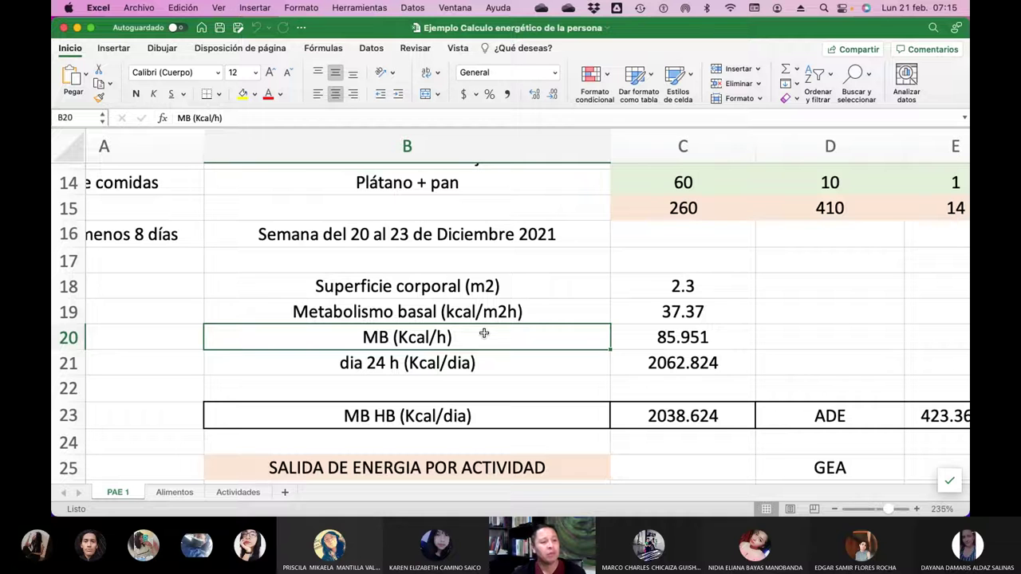
pyautogui.click(660, 337)
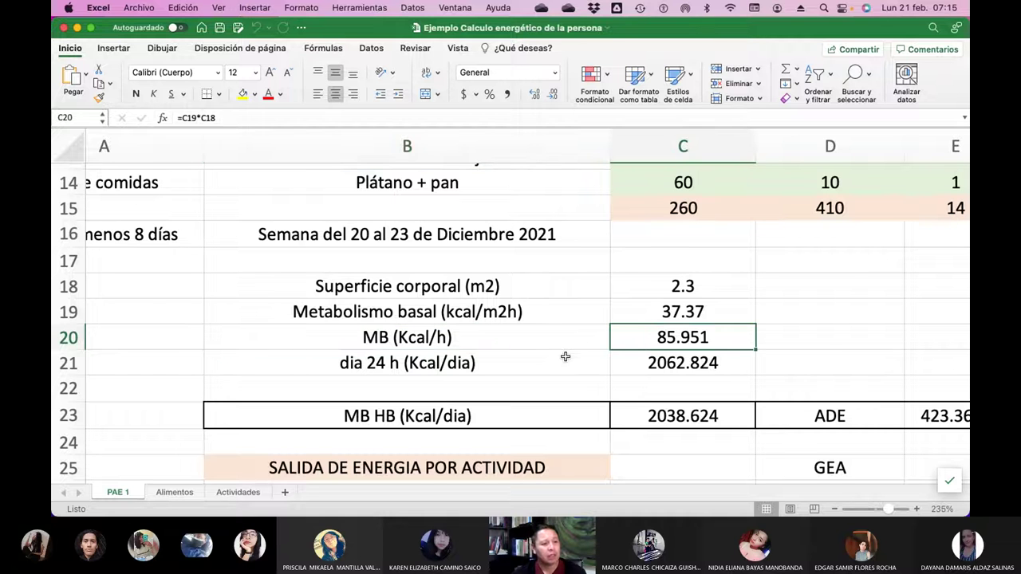
pyautogui.click(699, 369)
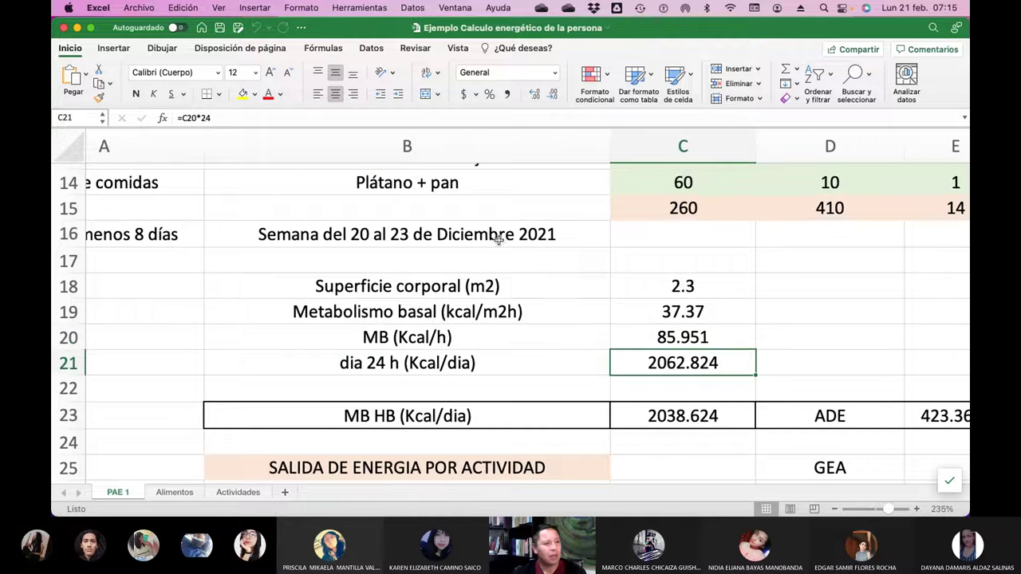
pyautogui.click(224, 115)
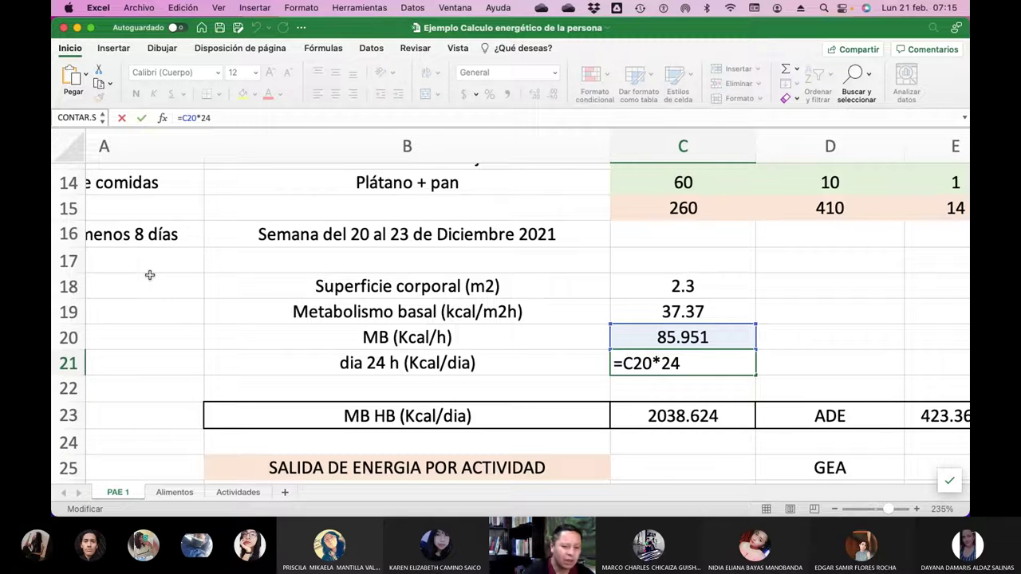
pyautogui.press('Return')
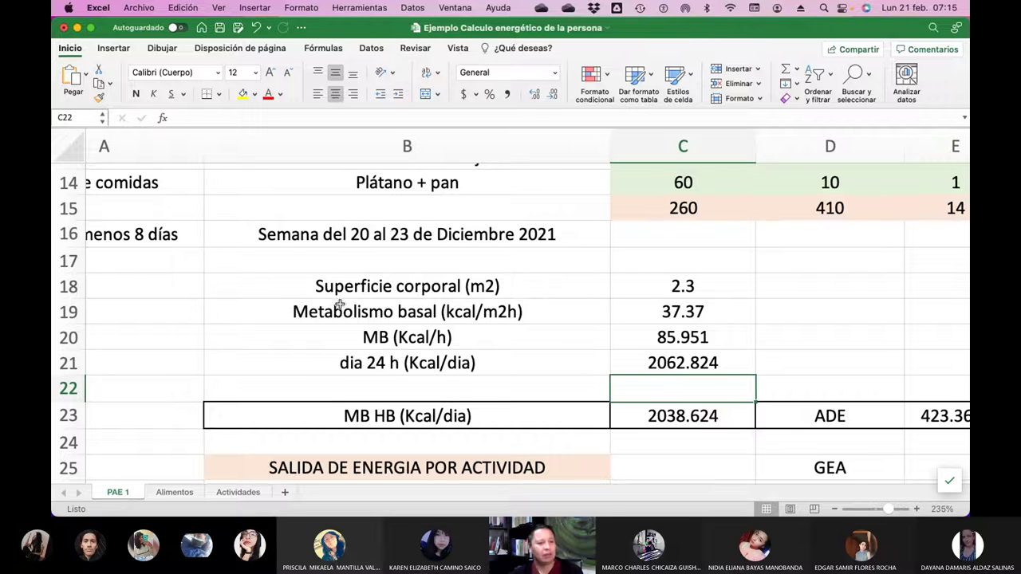
# - Fill the GEA energy column of the activity table, cells D25:D33, with yellow
pyautogui.scroll(-3, 471, 330)
pyautogui.hscroll(4, 466, 331)
pyautogui.hscroll(-3, 466, 332)
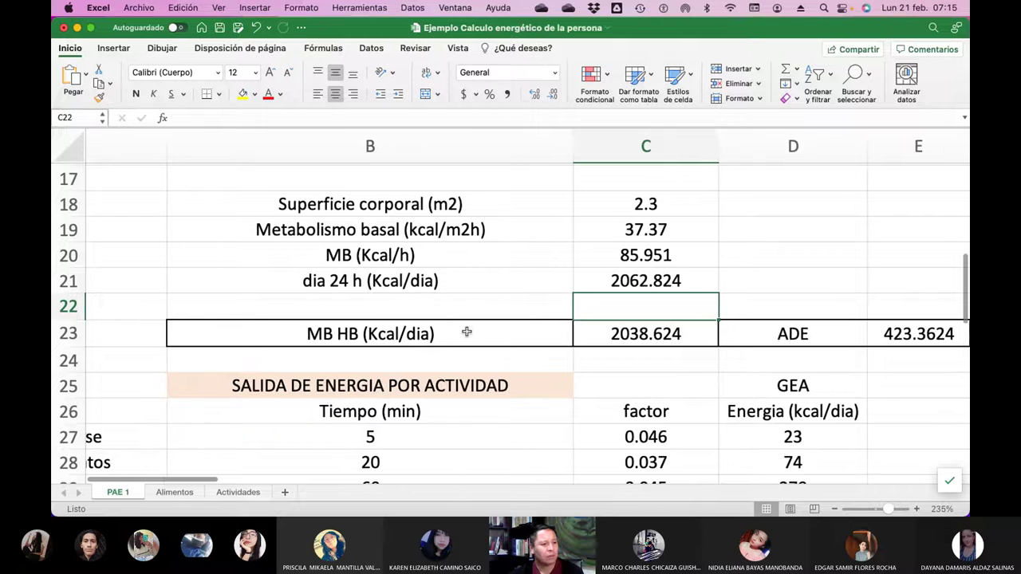
pyautogui.hscroll(-3, 467, 332)
pyautogui.scroll(-6, 467, 331)
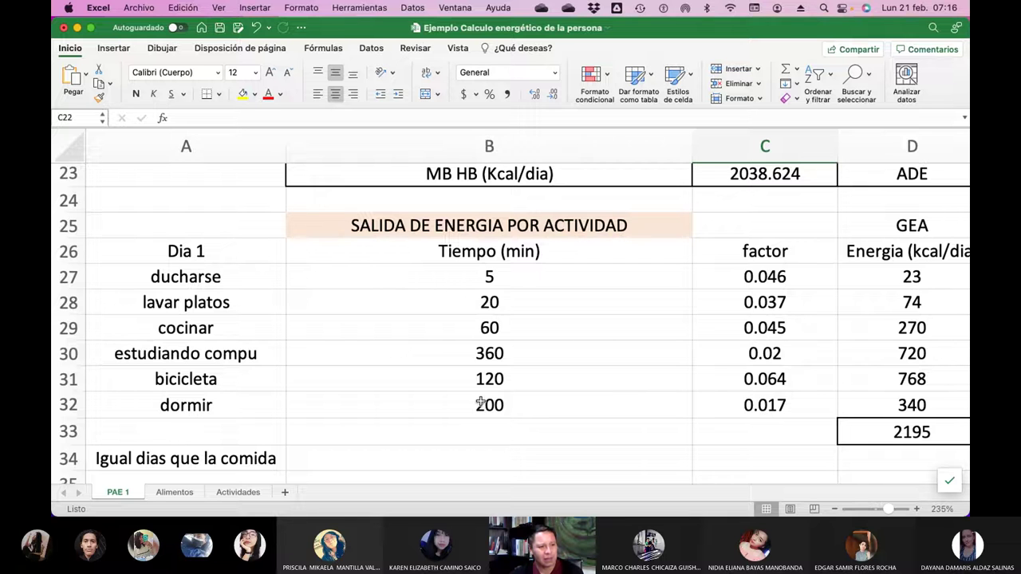
pyautogui.hscroll(2, 481, 403)
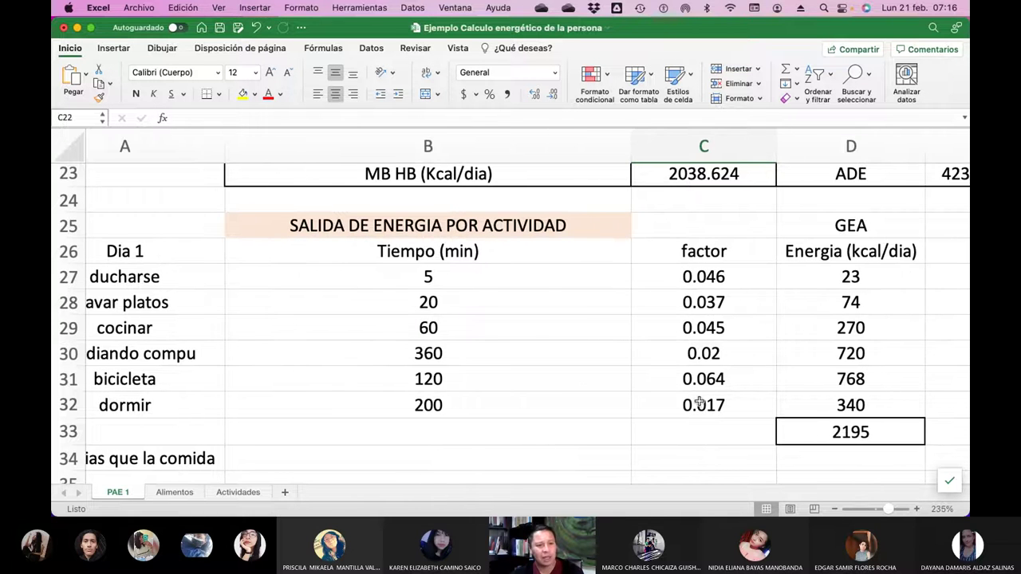
pyautogui.hscroll(3, 700, 403)
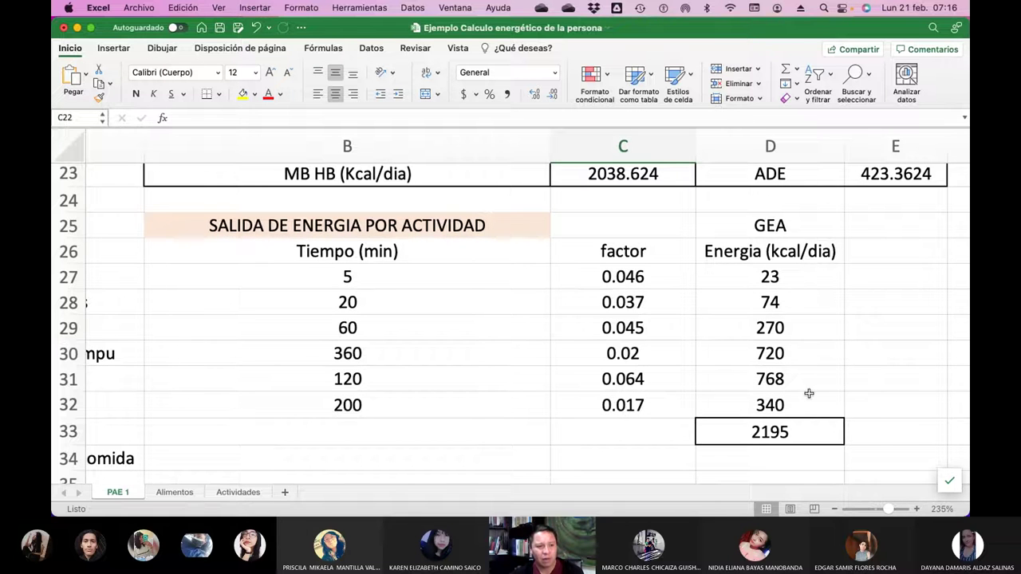
pyautogui.moveTo(774, 219); pyautogui.dragTo(808, 432)
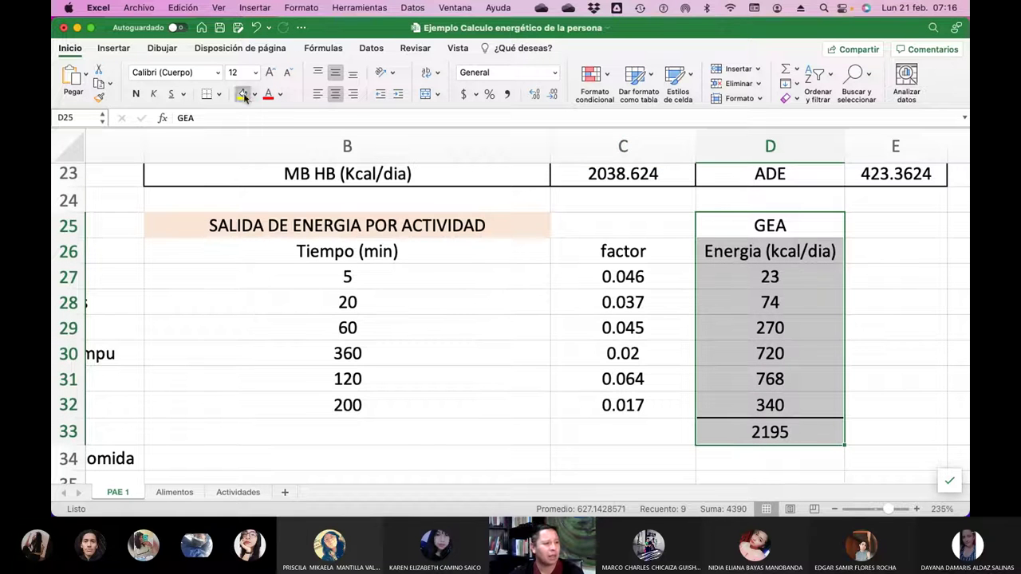
pyautogui.click(663, 289)
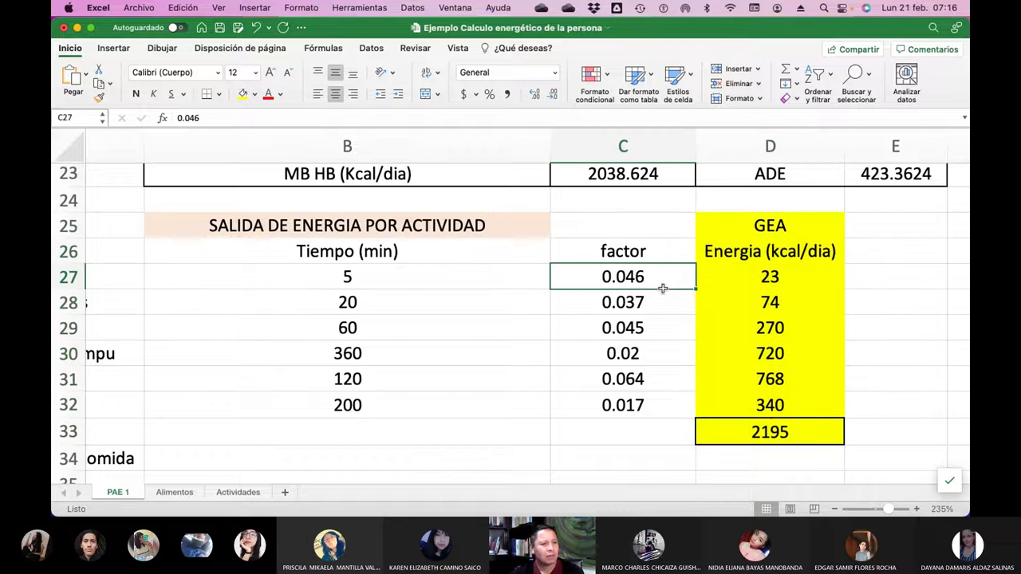
# - Change the fill of the GEA energy column, cells D25:D33, to light gold
pyautogui.moveTo(718, 229); pyautogui.dragTo(745, 425)
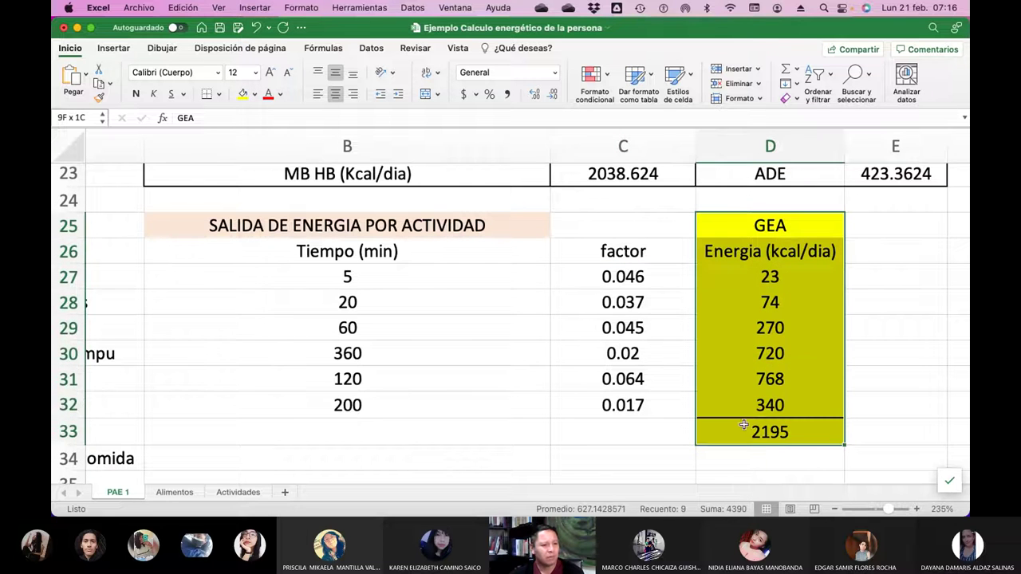
pyautogui.click(254, 97)
pyautogui.click(334, 174)
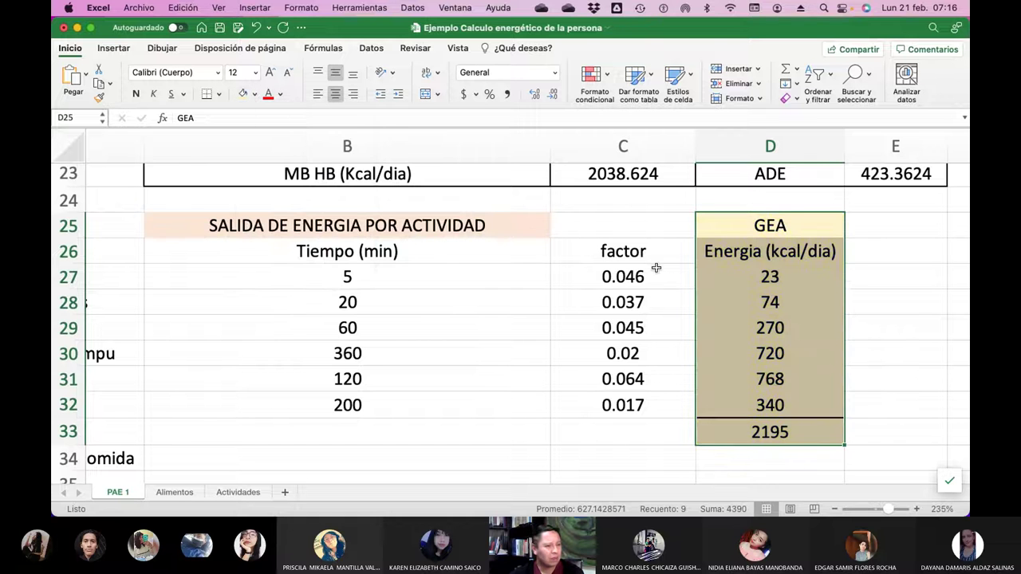
pyautogui.click(919, 276)
# - Fill the MB HB (Kcal/dia) value in cell C23 with light blue
pyautogui.scroll(-1, 471, 329)
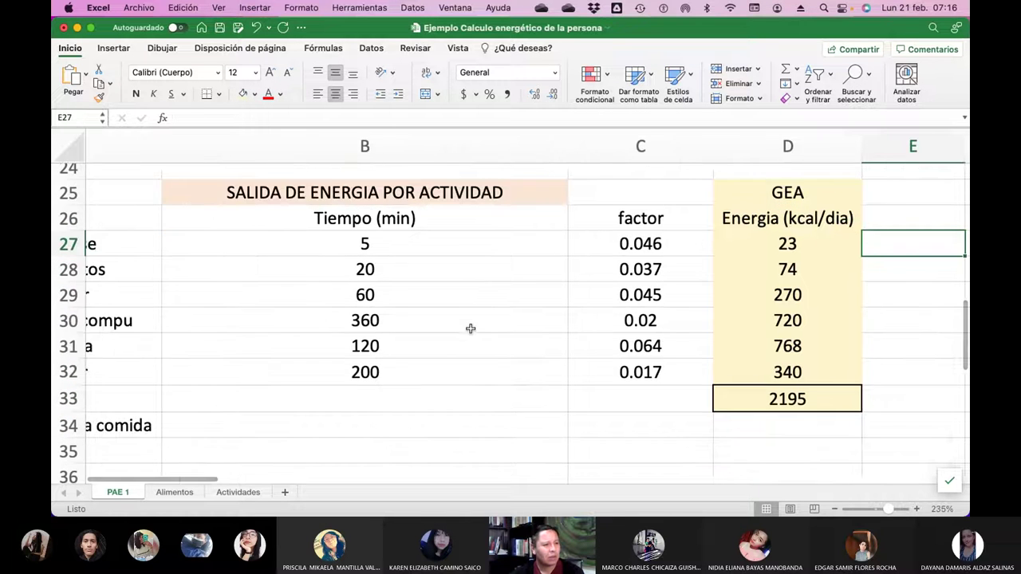
pyautogui.hscroll(-3, 471, 329)
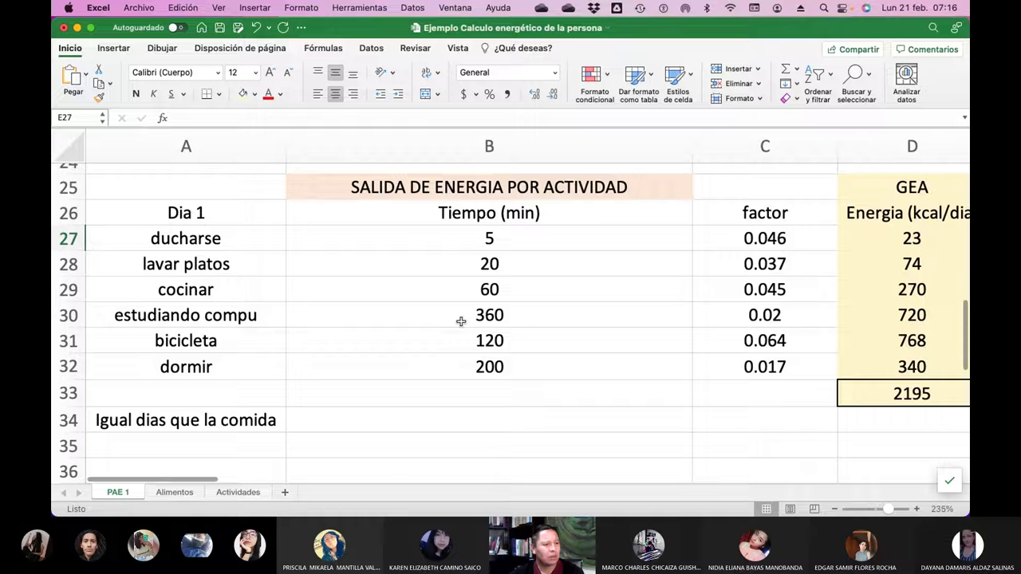
pyautogui.hscroll(5, 461, 321)
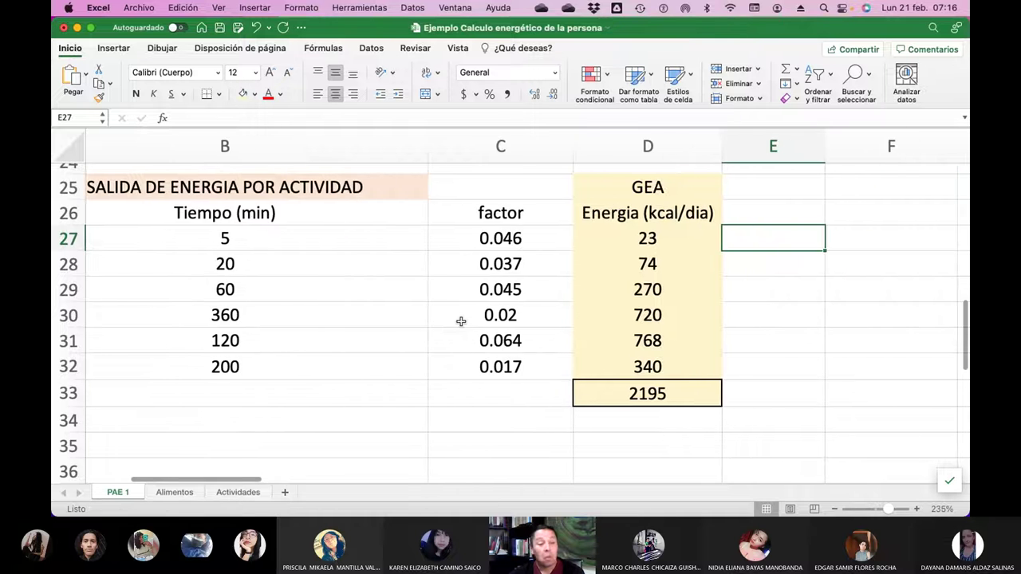
pyautogui.scroll(1, 460, 321)
pyautogui.scroll(3, 460, 322)
pyautogui.scroll(1, 460, 321)
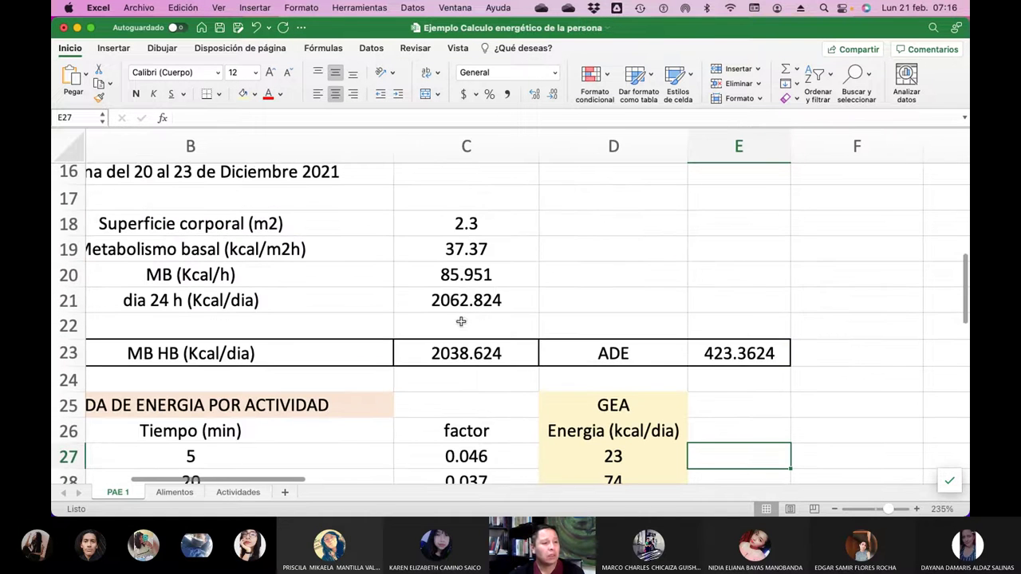
pyautogui.click(446, 353)
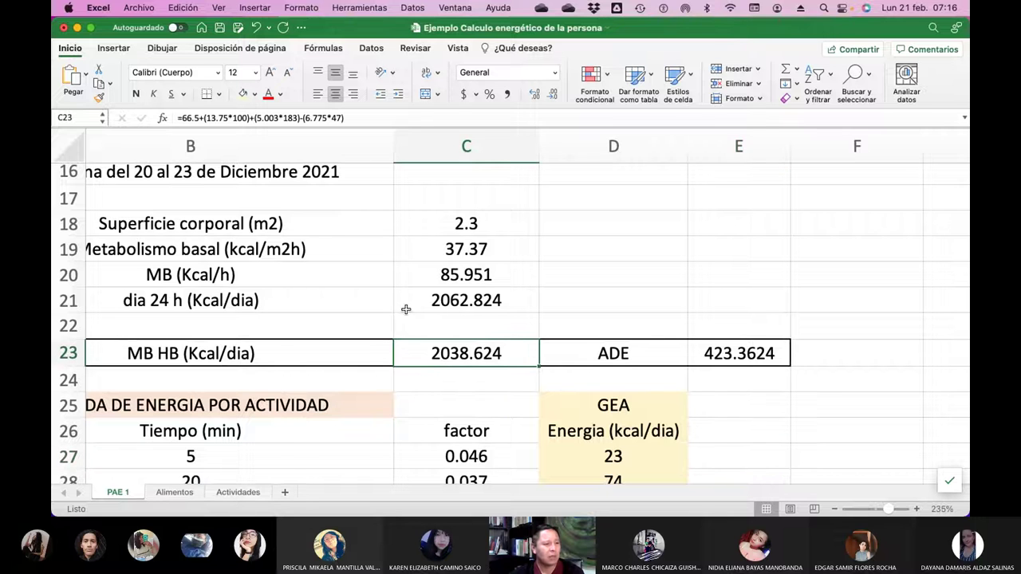
pyautogui.click(255, 94)
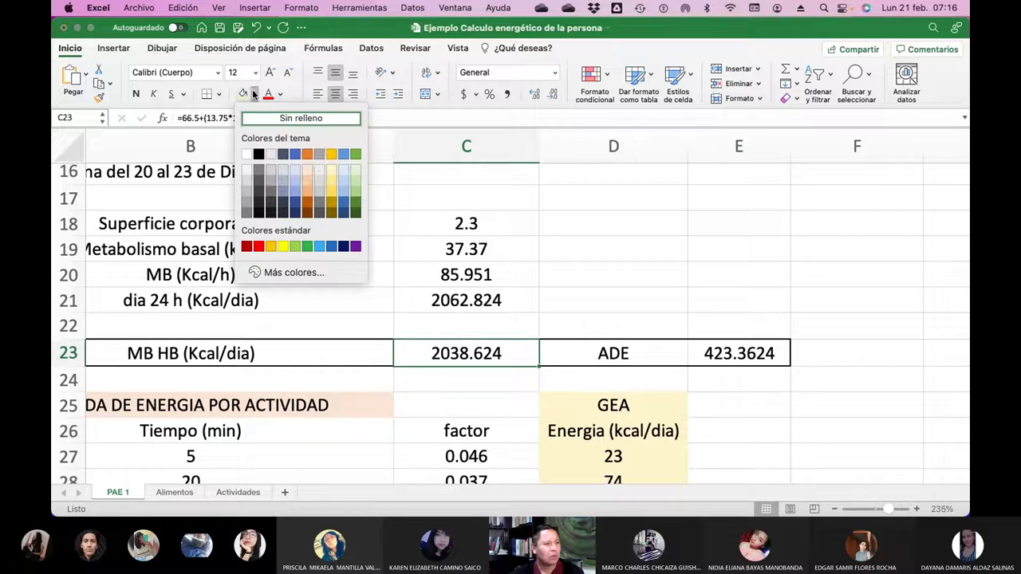
pyautogui.click(342, 170)
pyautogui.click(572, 255)
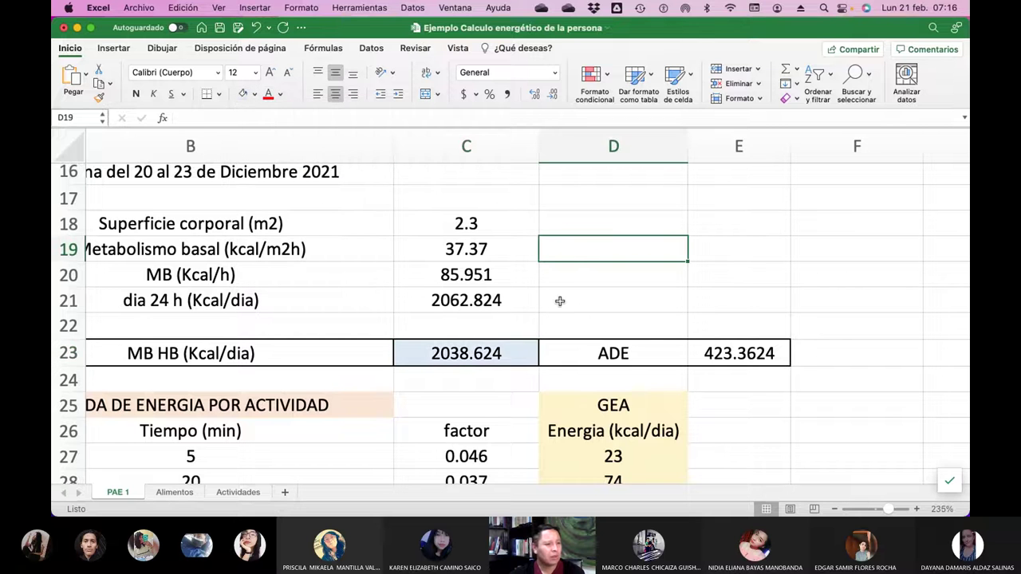
# - Merge and center cells C2:E2 above the carbohydrate, protein and lipid columns of the energy intake table
pyautogui.scroll(6, 554, 302)
pyautogui.scroll(2, 554, 301)
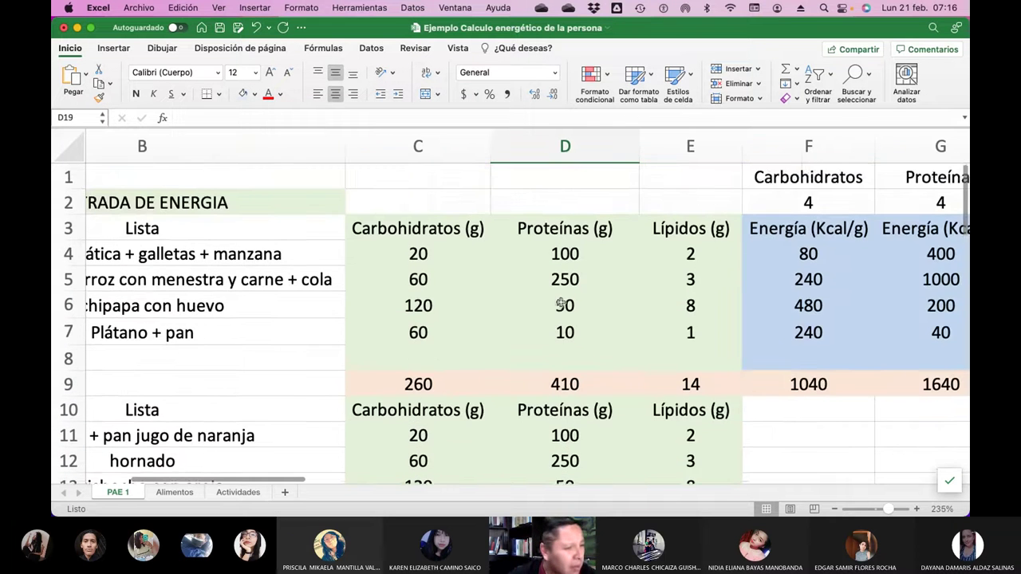
pyautogui.hscroll(-4, 559, 303)
pyautogui.hscroll(-2, 558, 302)
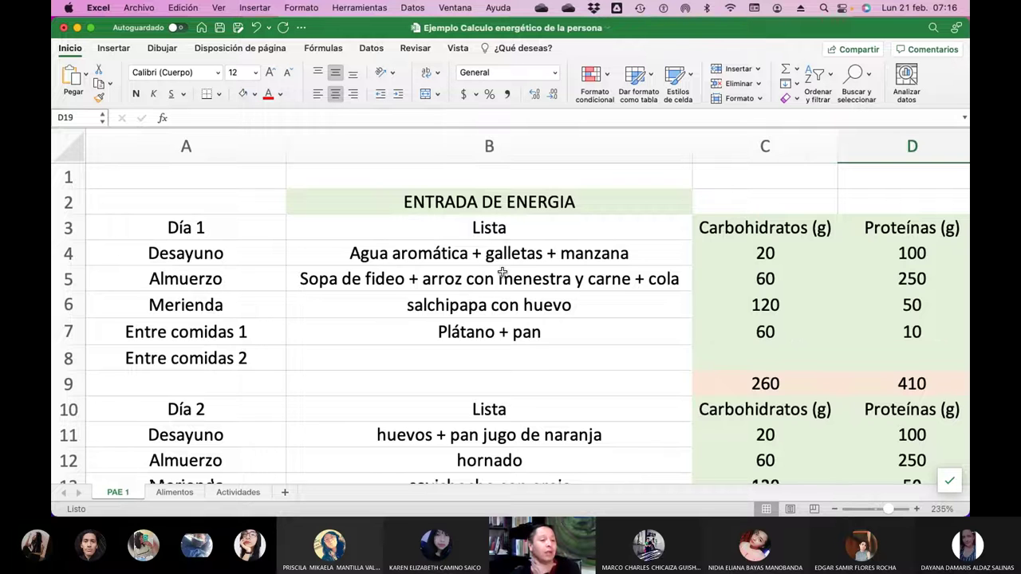
pyautogui.hscroll(6, 500, 272)
pyautogui.hscroll(1, 500, 272)
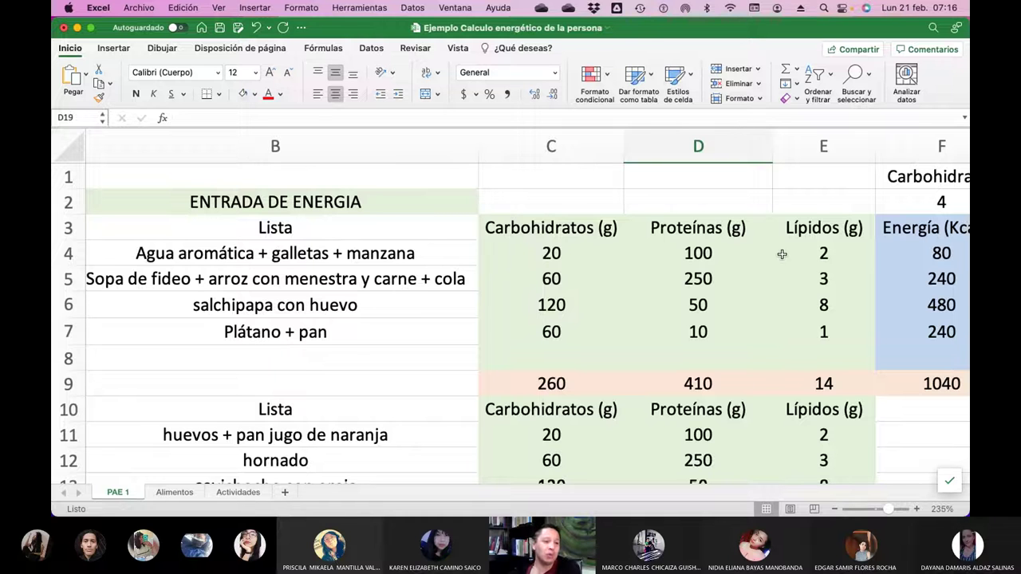
pyautogui.hscroll(5, 805, 263)
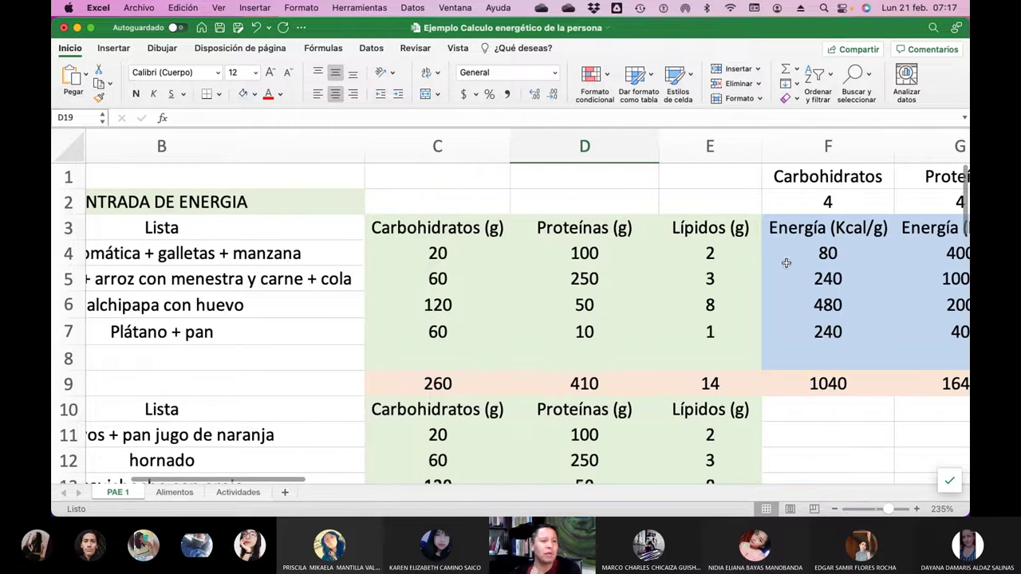
pyautogui.click(500, 197)
pyautogui.moveTo(500, 197); pyautogui.dragTo(678, 199)
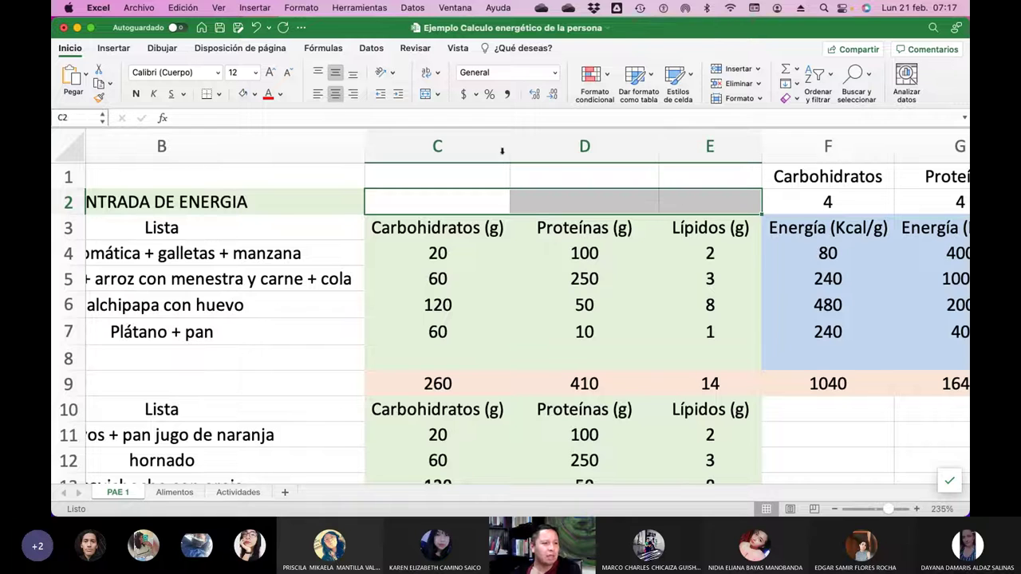
pyautogui.click(425, 95)
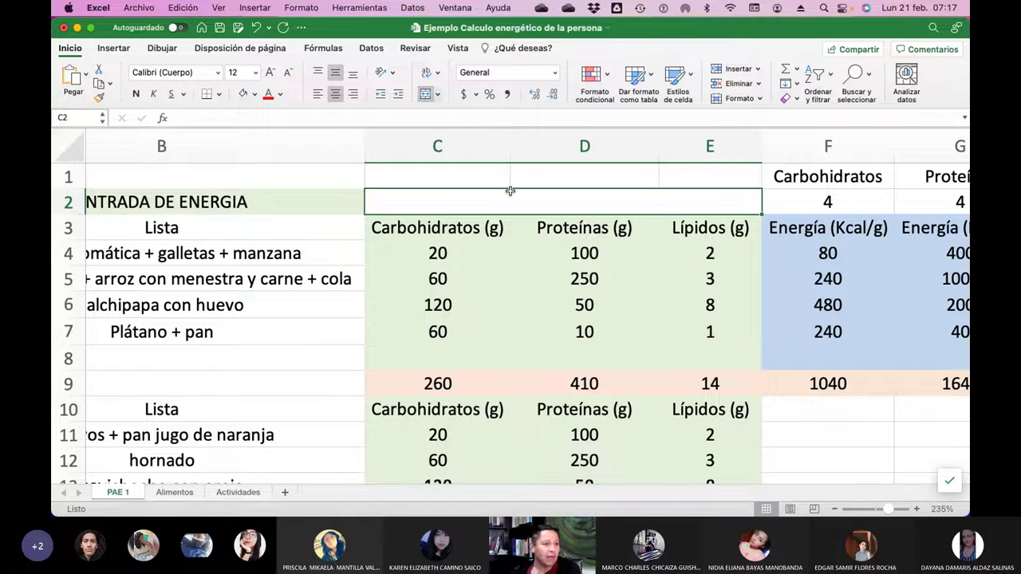
# - Enter the heading "Consulta Bibliográfica (WebQuest)" in the merged cell C2:E2
pyautogui.write('Consulta')
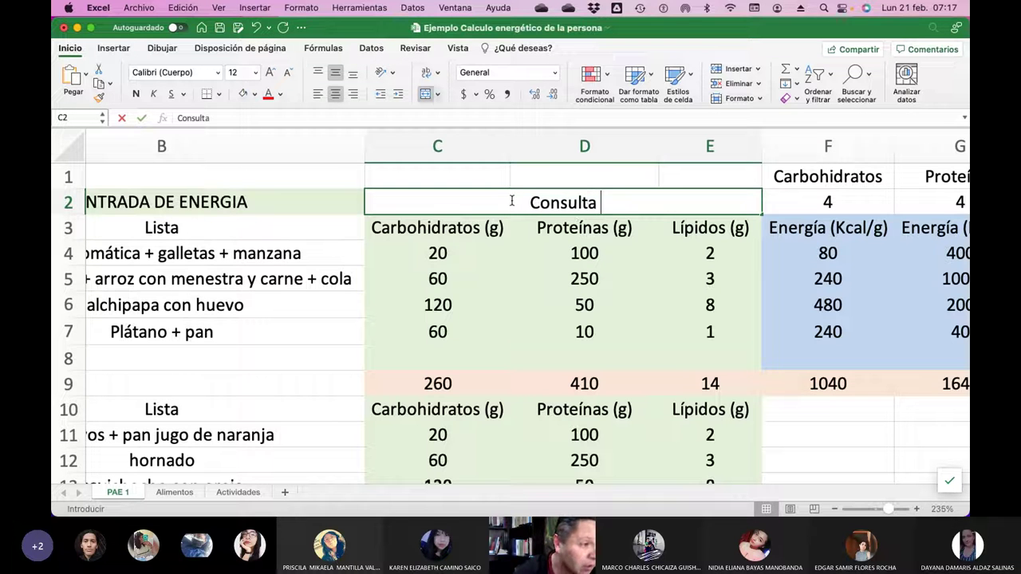
pyautogui.write(' Bibliográfica (WebQuest)')
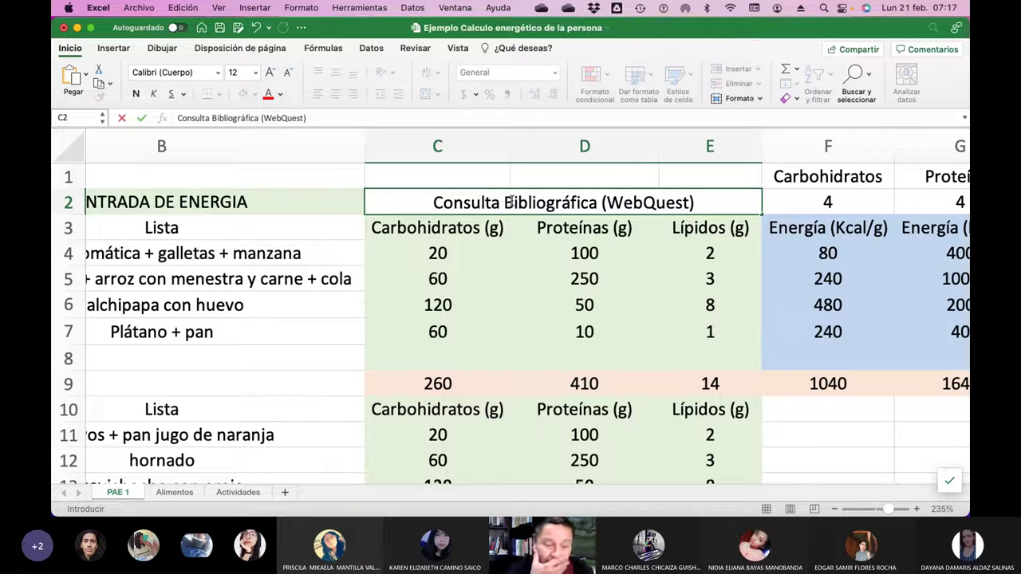
pyautogui.press('Return')
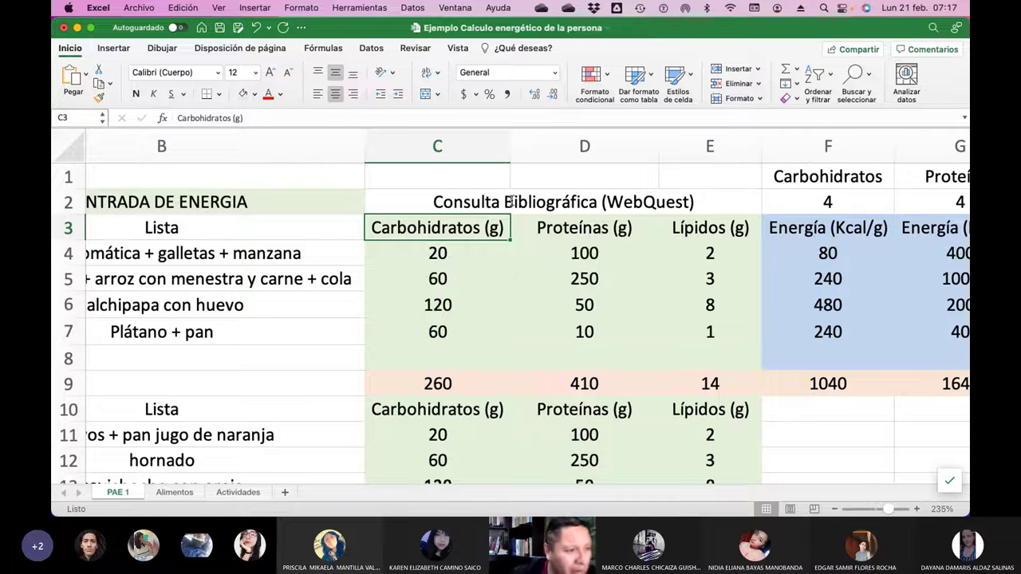
# - Inspect the carbohydrate energy formula in cell F4 and the cells it references
pyautogui.hscroll(5, 640, 341)
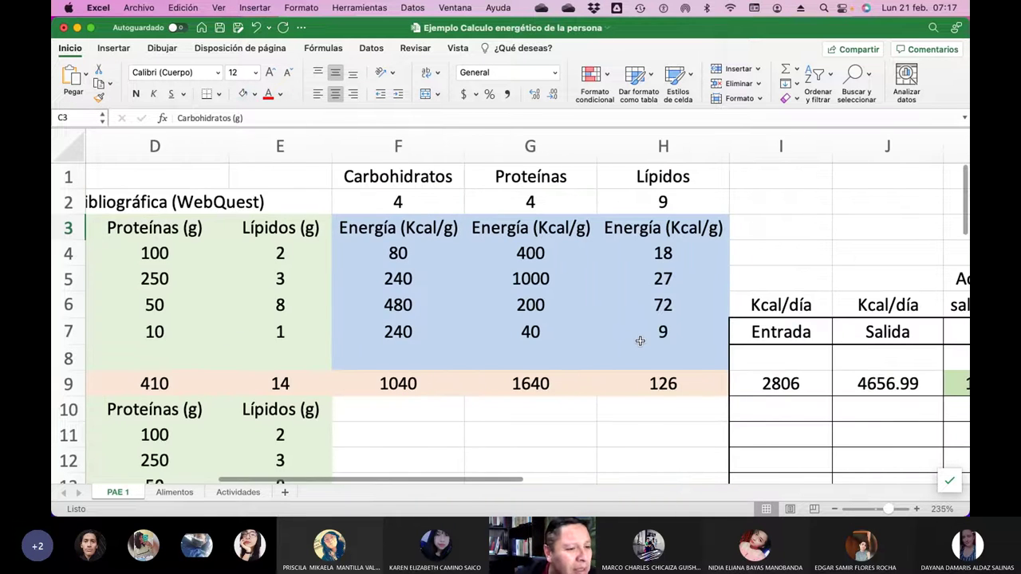
pyautogui.click(384, 253)
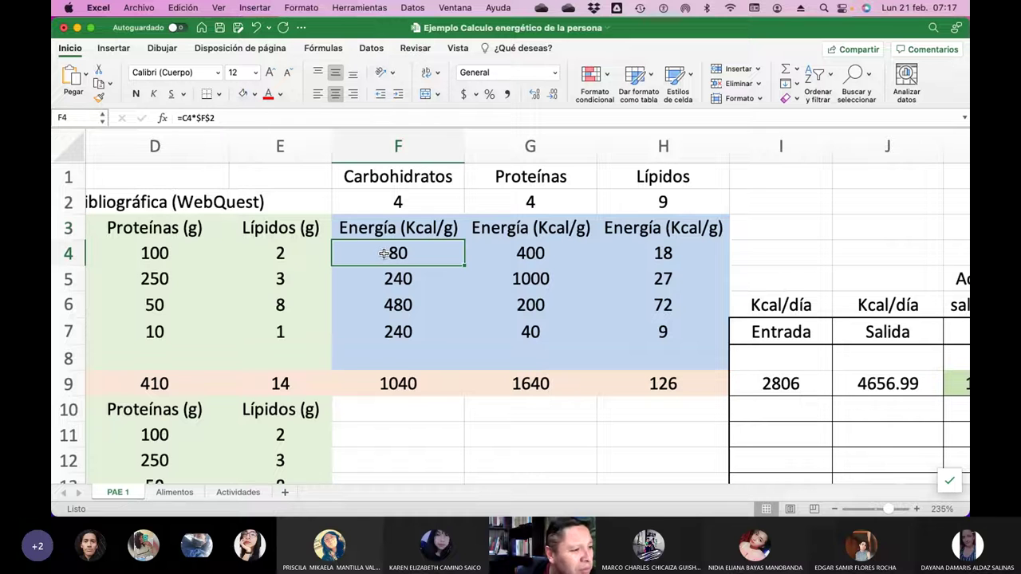
pyautogui.click(223, 118)
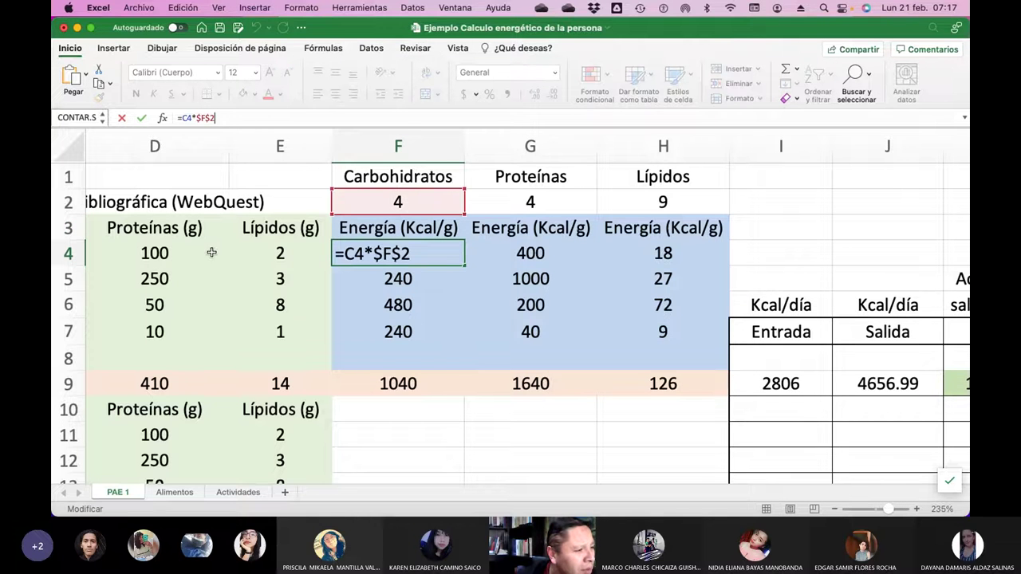
pyautogui.hscroll(-2, 212, 253)
pyautogui.hscroll(-1, 153, 253)
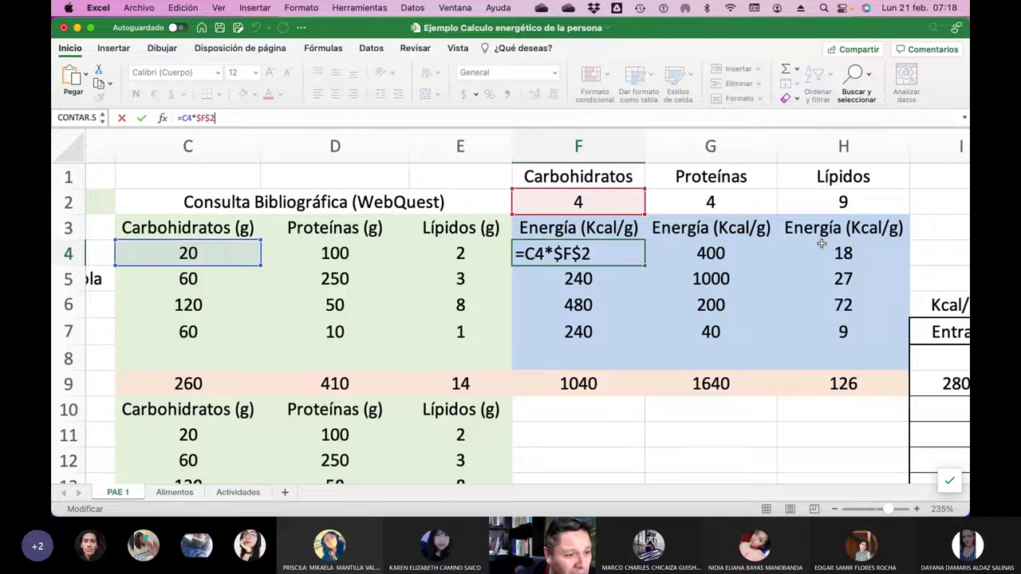
pyautogui.hscroll(1, 829, 254)
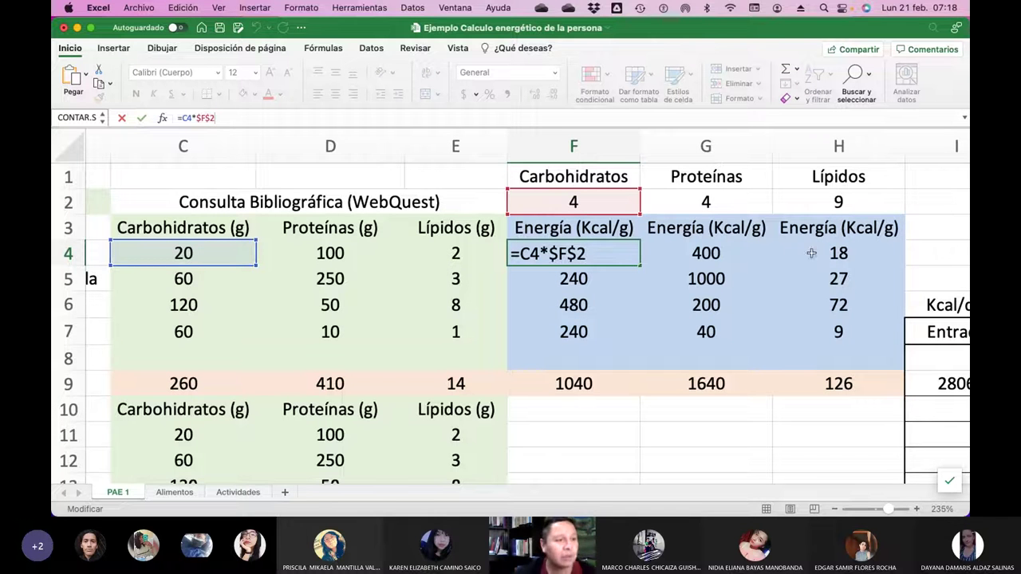
pyautogui.press('Return')
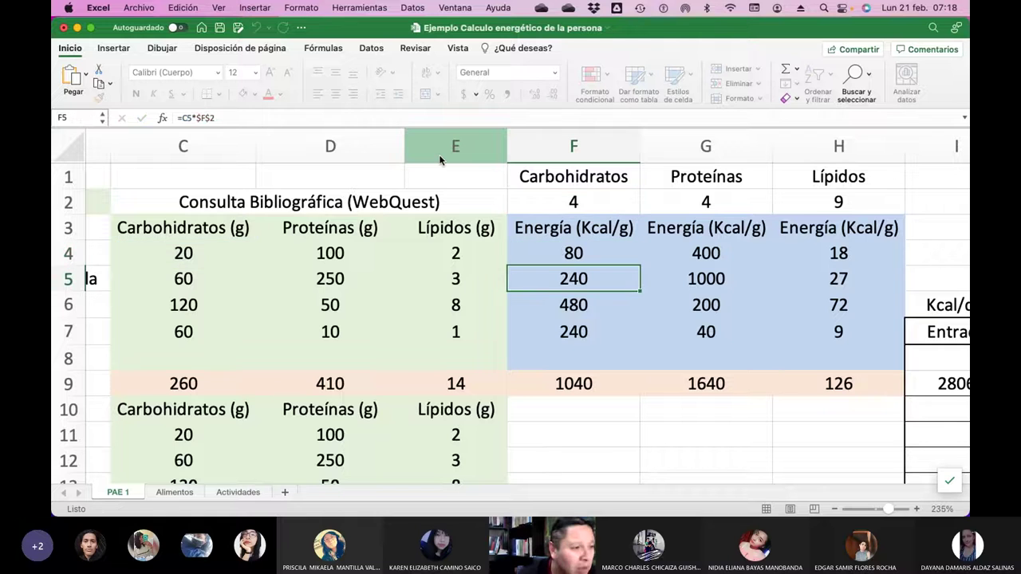
# - Review the energy factors in F2:H2 and the protein and lipid energy cells of row 4
pyautogui.press('Up')
pyautogui.press('Up')
pyautogui.press('Up')
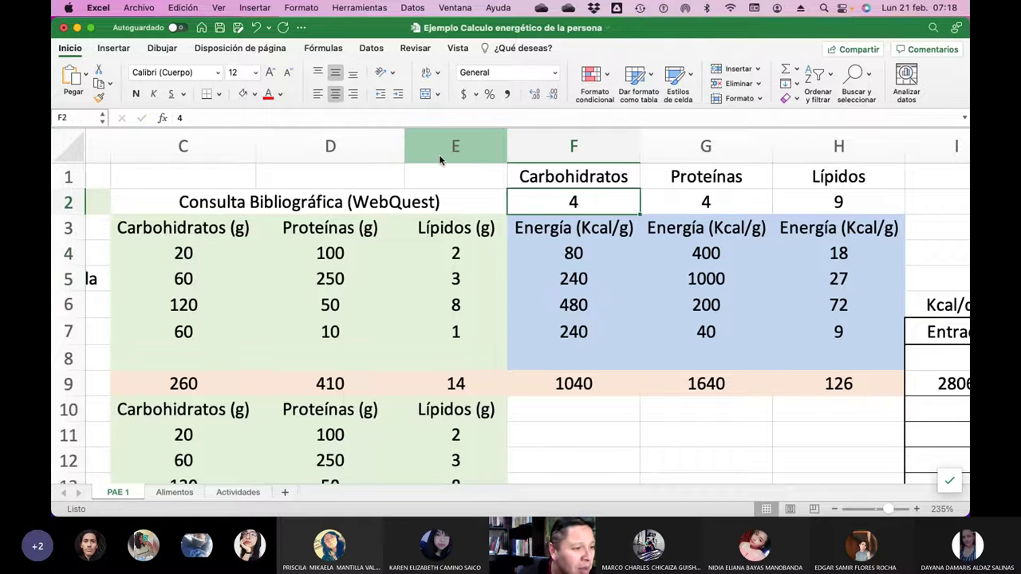
pyautogui.press('Right')
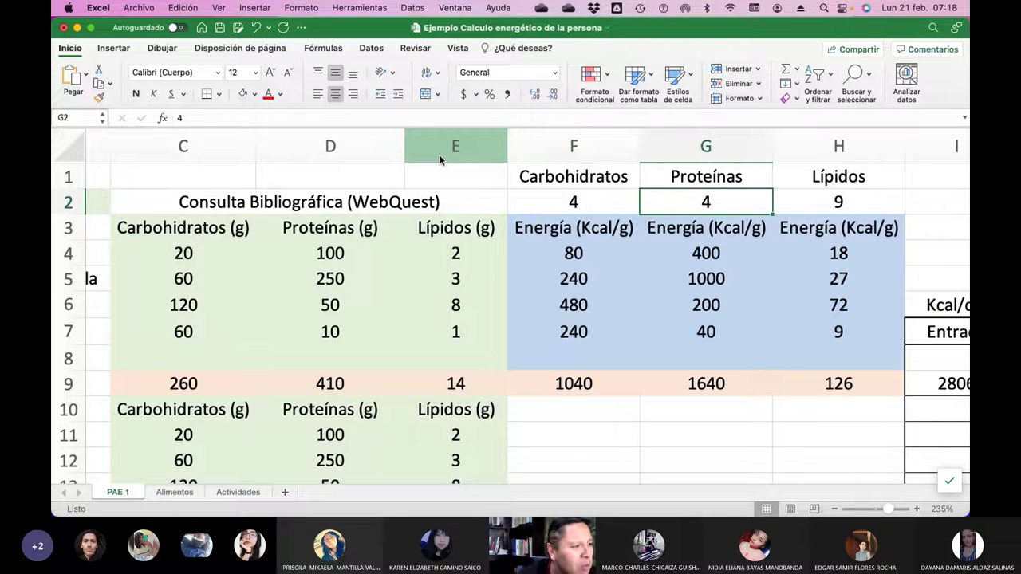
pyautogui.press('Right')
pyautogui.press('Down')
pyautogui.press('Down')
pyautogui.press('Left')
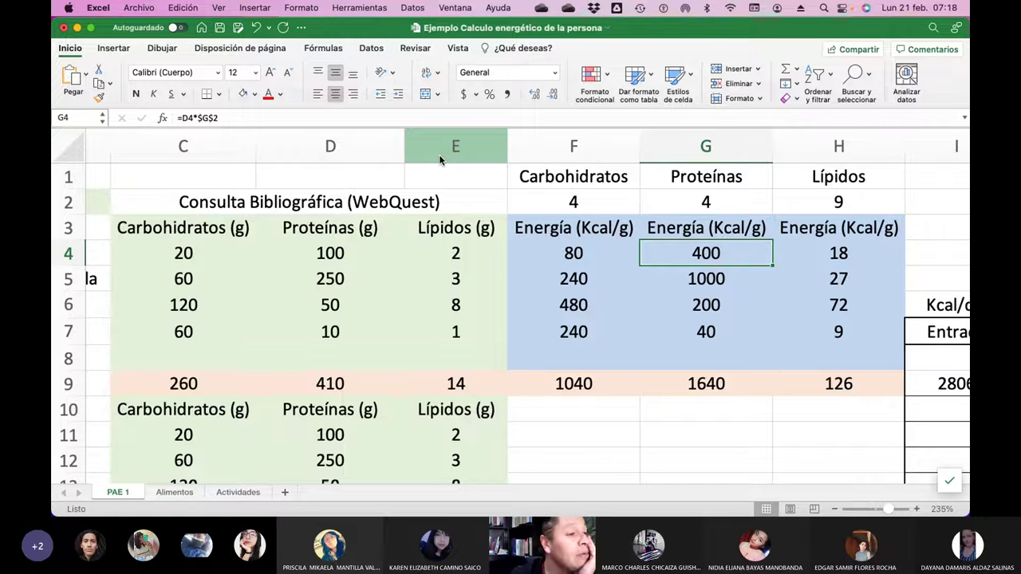
pyautogui.press('Left')
pyautogui.press('Left')
pyautogui.press('Right')
pyautogui.press('Right')
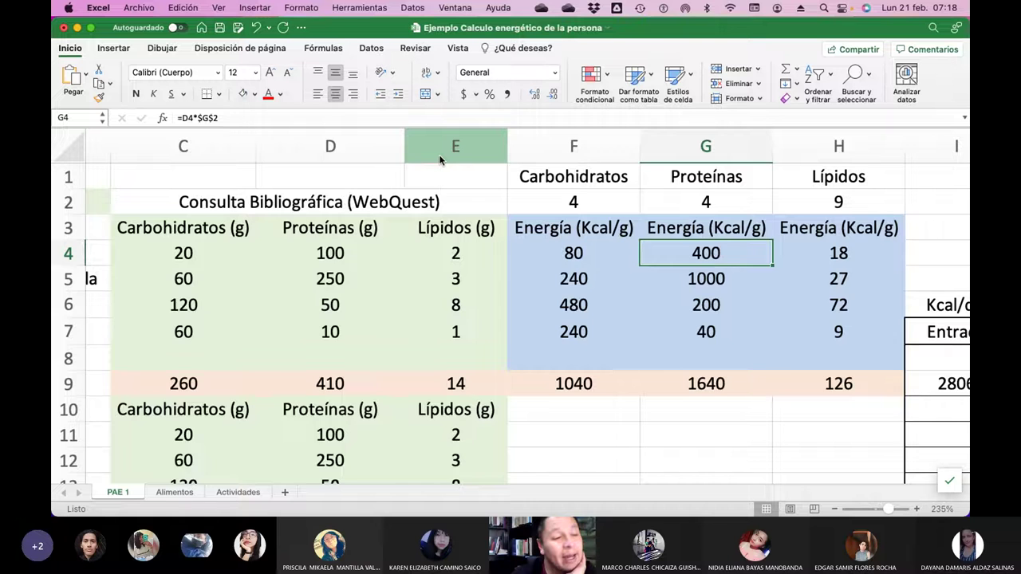
pyautogui.press('Right')
pyautogui.press('Right')
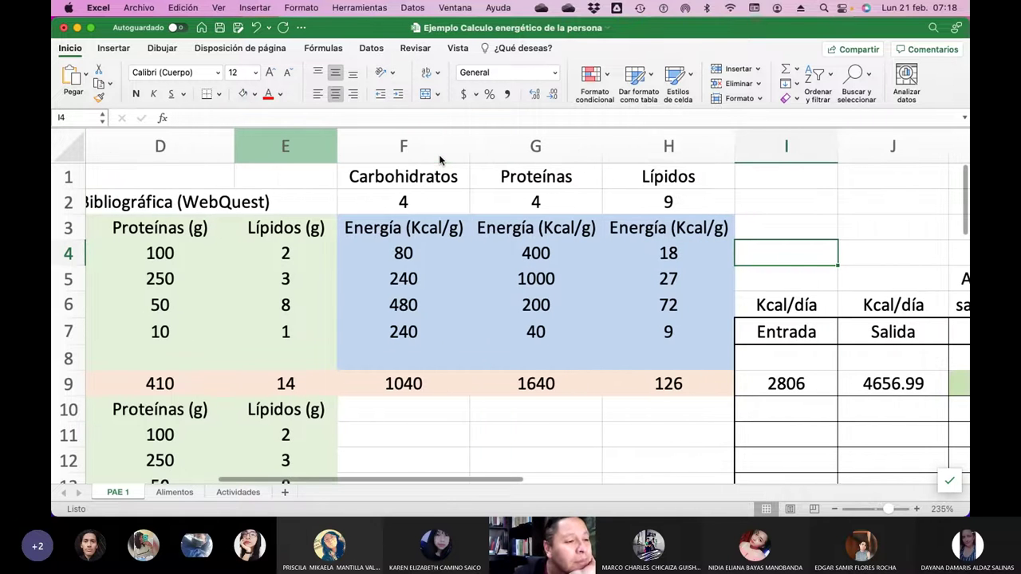
# - Review the carbohydrate, protein and lipid energy totals and their sum formulas in cells F9:H9
pyautogui.press('Left')
pyautogui.press('Left')
pyautogui.press('Left')
pyautogui.press('Down')
pyautogui.press('Down')
pyautogui.press('Down')
pyautogui.press('Down')
pyautogui.press('Down')
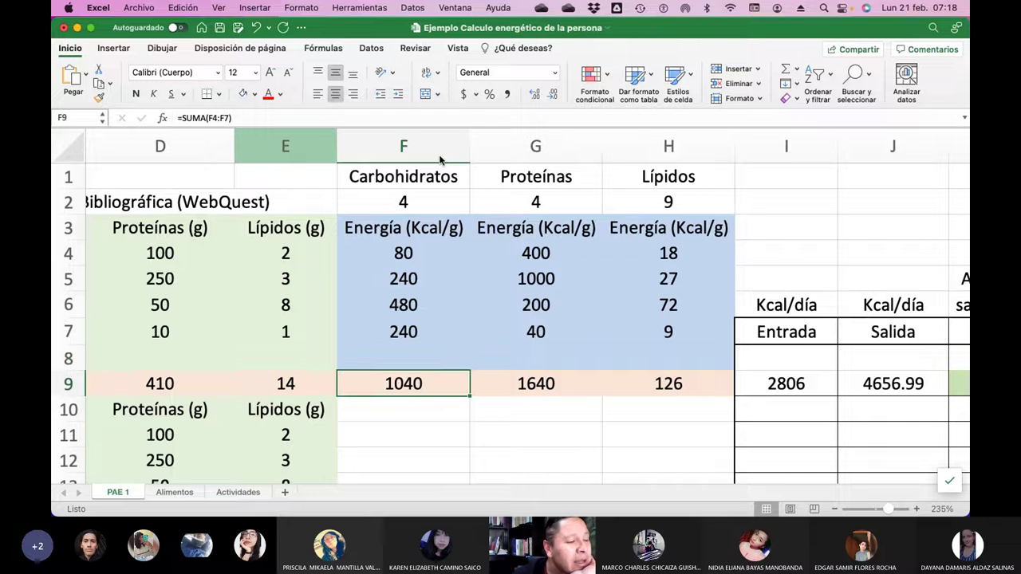
pyautogui.press('Left')
pyautogui.press('Right')
pyautogui.press('Right')
pyautogui.press('Right')
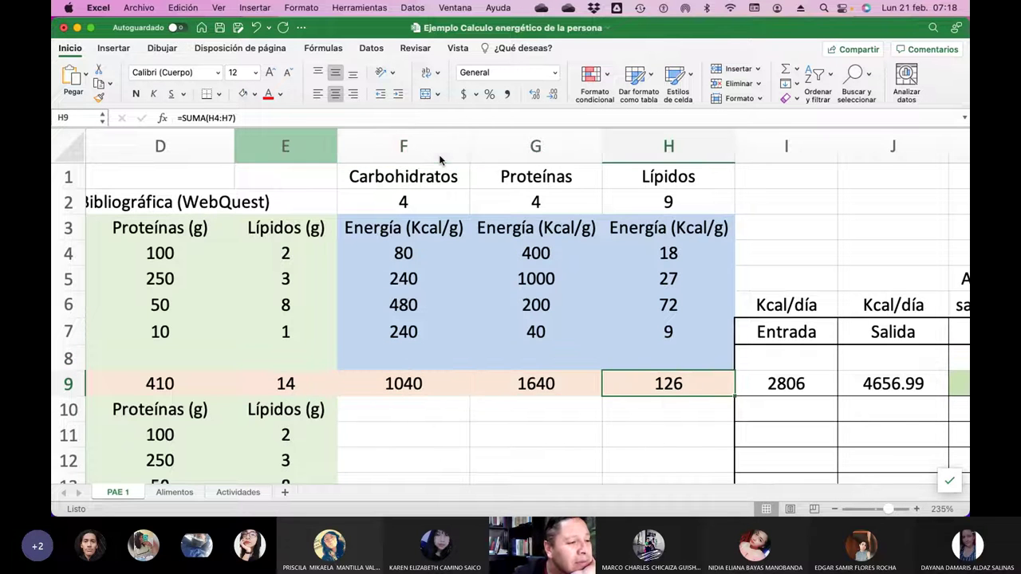
pyautogui.press('Right')
pyautogui.press('Left')
pyautogui.press('Left')
pyautogui.press('Left')
pyautogui.press('Left')
pyautogui.press('Right')
pyautogui.press('Right')
pyautogui.press('Right')
pyautogui.press('Left')
pyautogui.press('Left')
pyautogui.press('Left')
pyautogui.press('Right')
pyautogui.press('Right')
pyautogui.press('Right')
# - Inspect the cell range summed by the daily Entrada formula in cell I9
pyautogui.press('Right')
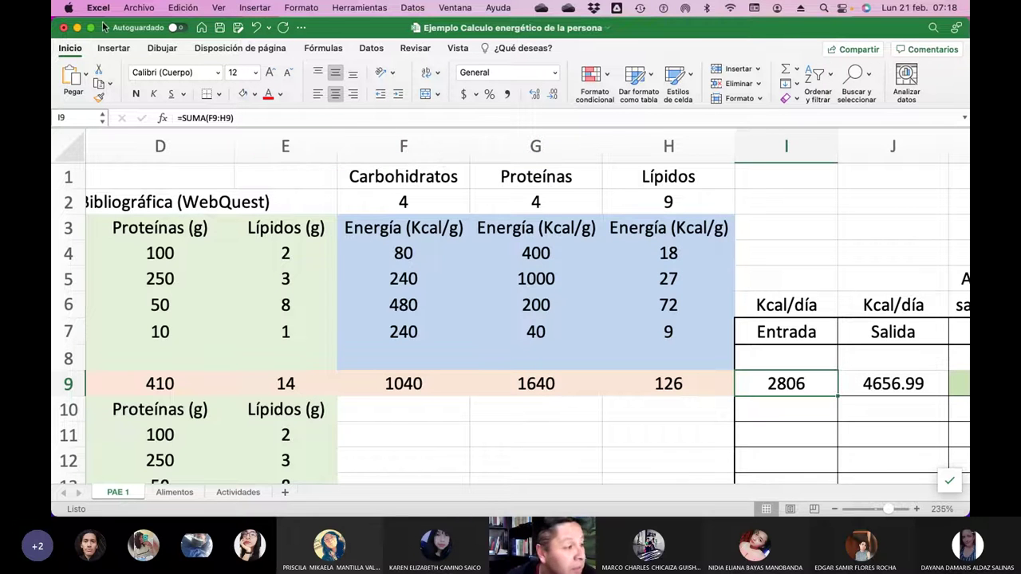
pyautogui.click(244, 119)
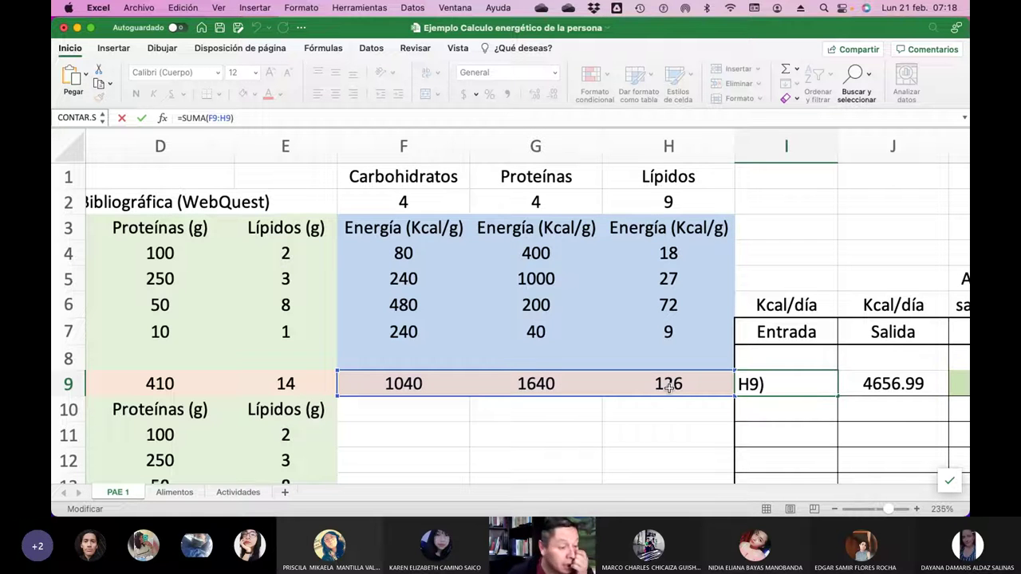
pyautogui.press('Return')
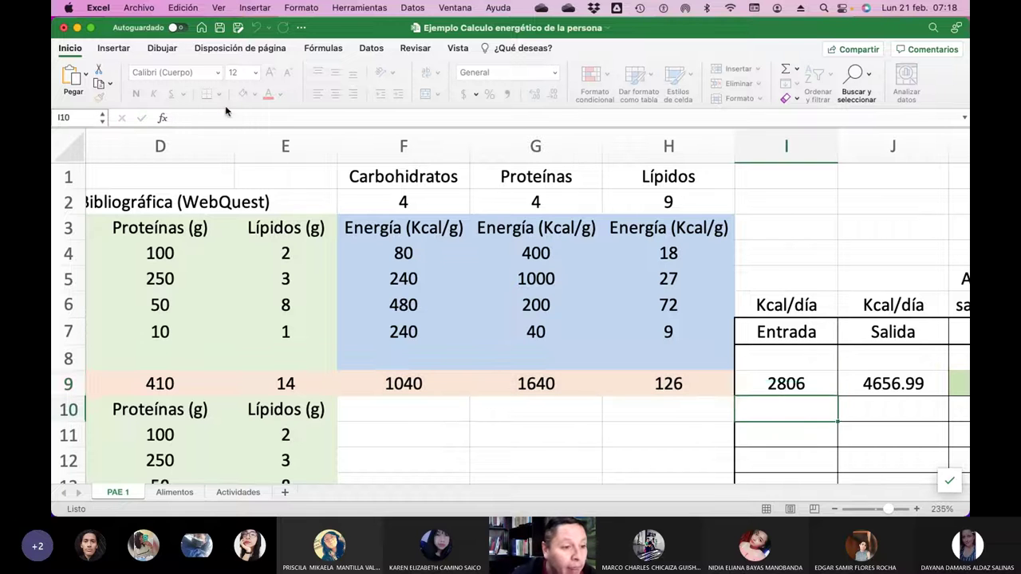
# - Check the energy balance cell K9 and trace the cells referenced by the daily Salida formula in J9
pyautogui.press('Up')
pyautogui.press('Right')
pyautogui.press('Right')
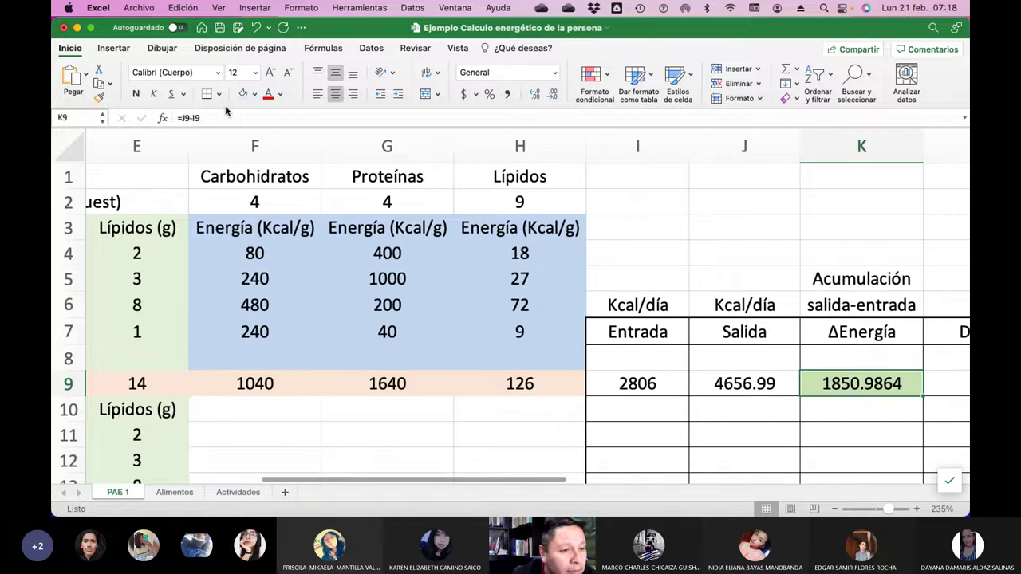
pyautogui.press('Right')
pyautogui.press('Left')
pyautogui.press('Left')
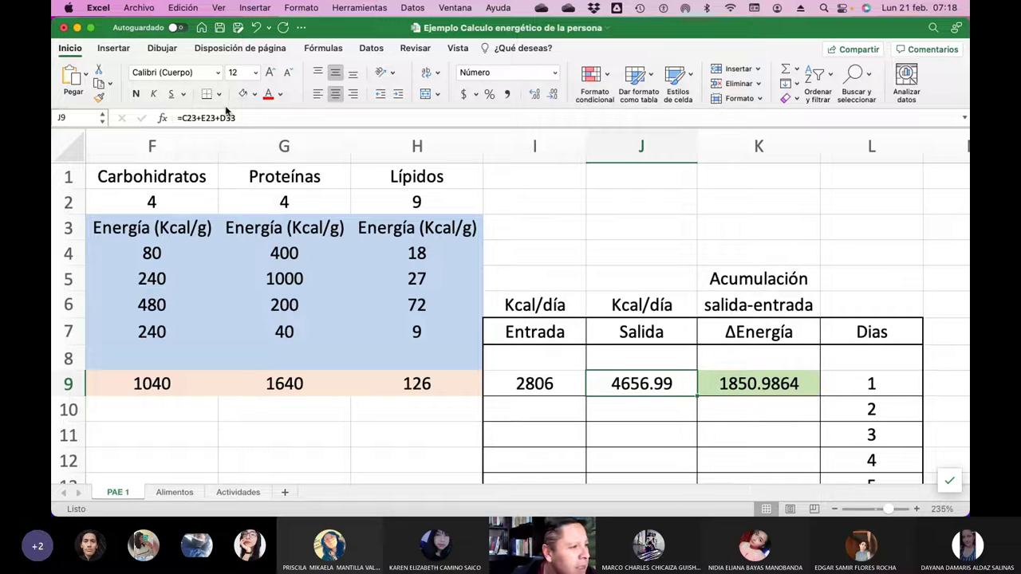
pyautogui.click(278, 114)
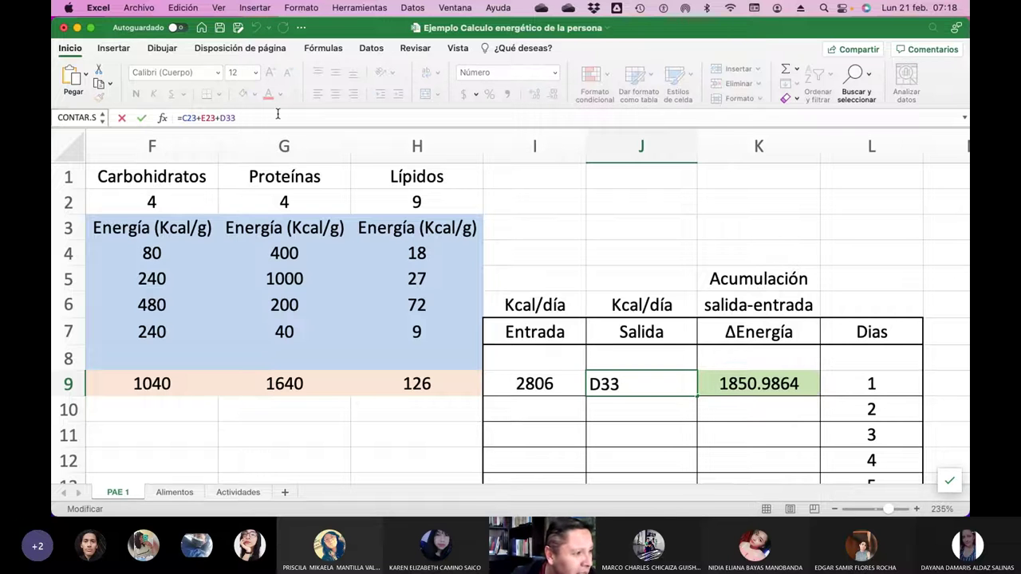
pyautogui.scroll(-2, 501, 248)
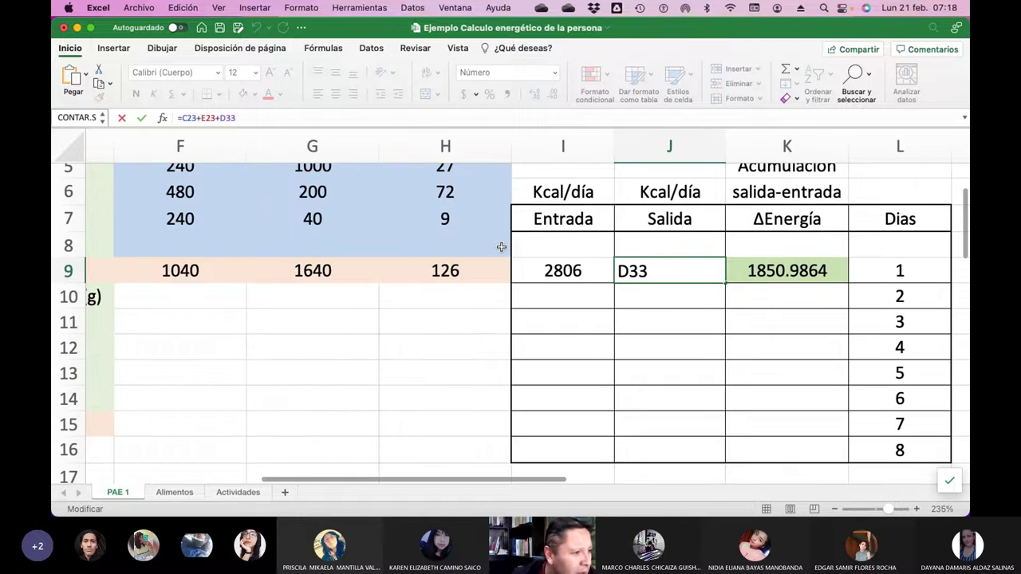
pyautogui.hscroll(-5, 501, 247)
pyautogui.scroll(-6, 501, 247)
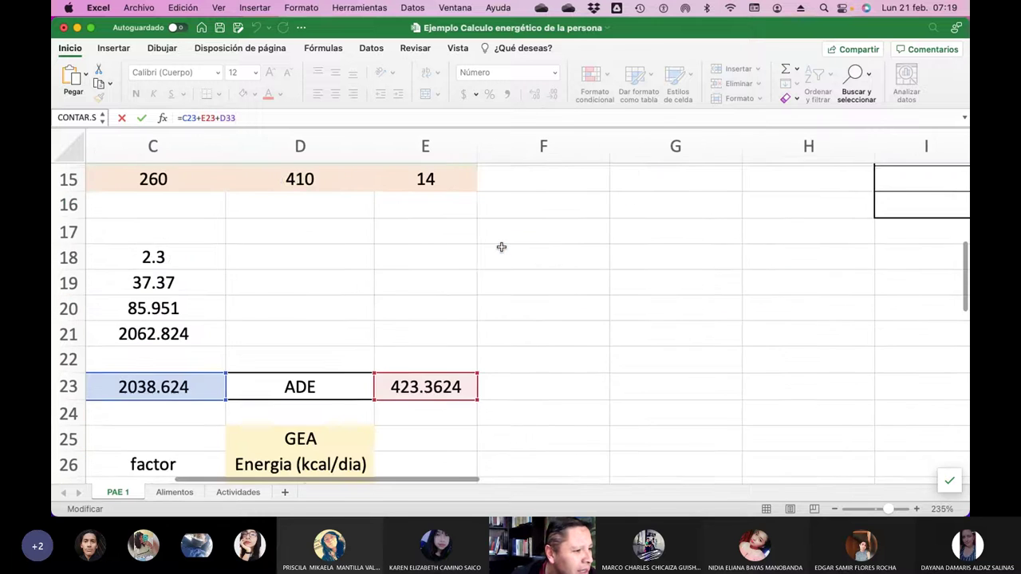
pyautogui.hscroll(-3, 501, 247)
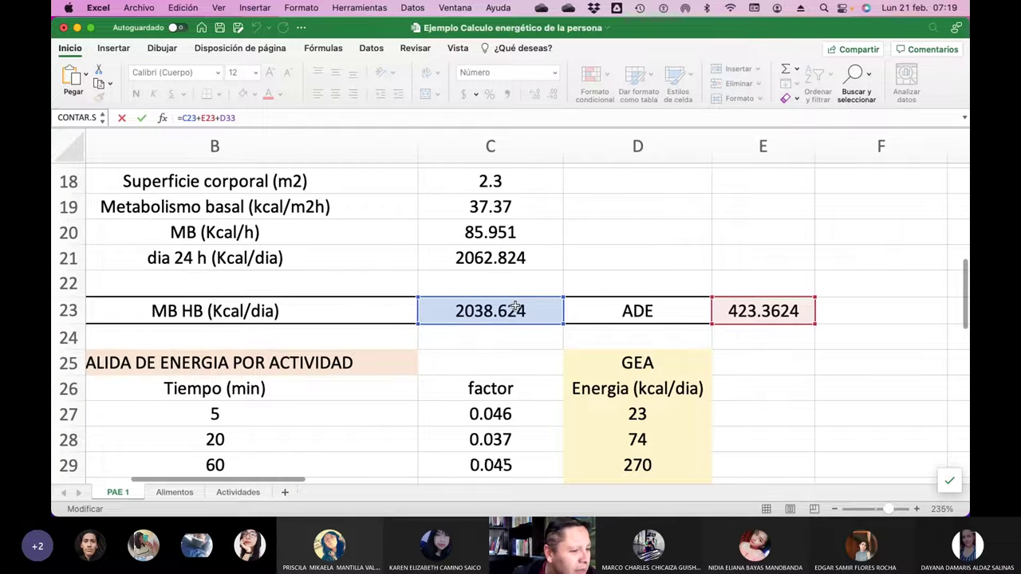
pyautogui.scroll(-5, 503, 311)
pyautogui.hscroll(-1, 510, 311)
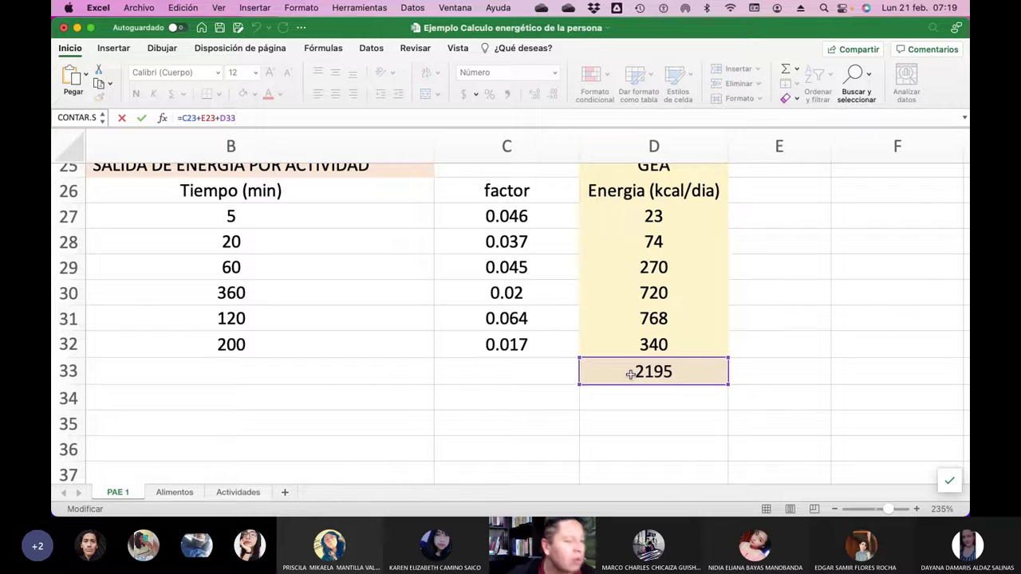
pyautogui.scroll(5, 630, 372)
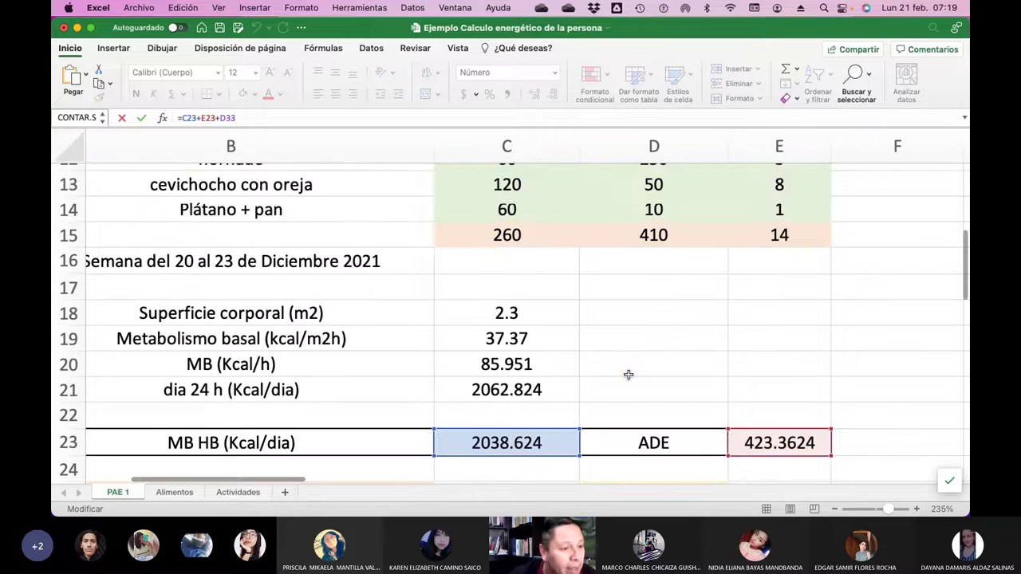
pyautogui.press('Return')
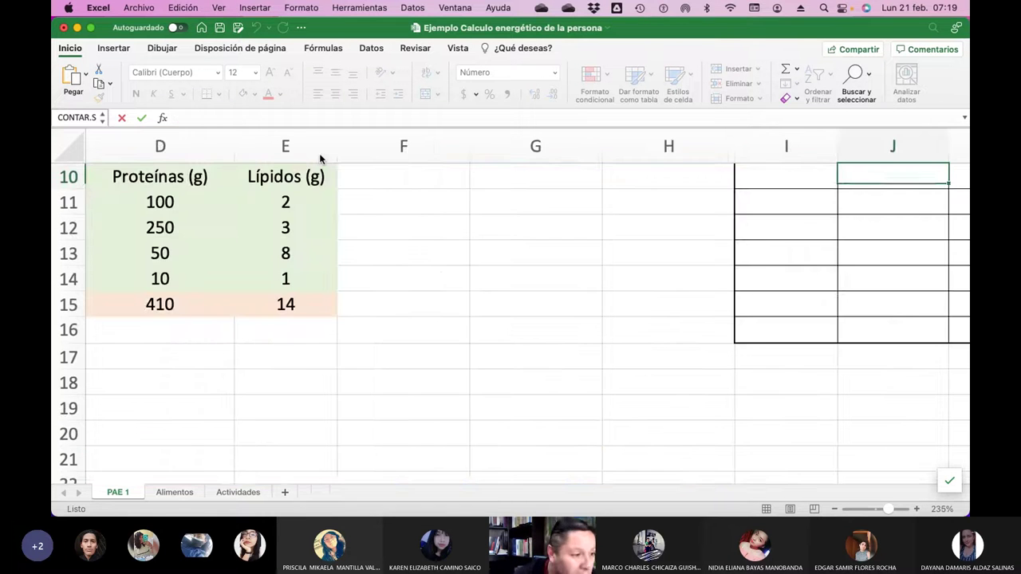
# - Fill the ADE value in cell E23 with light green
pyautogui.scroll(3, 399, 271)
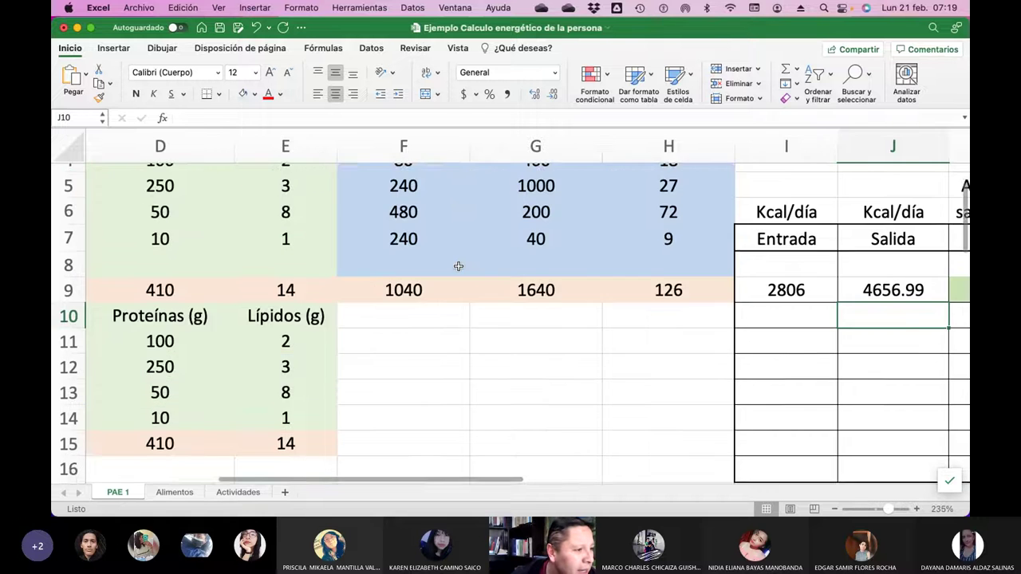
pyautogui.scroll(-15, 459, 265)
pyautogui.scroll(10, 459, 266)
pyautogui.hscroll(-5, 459, 266)
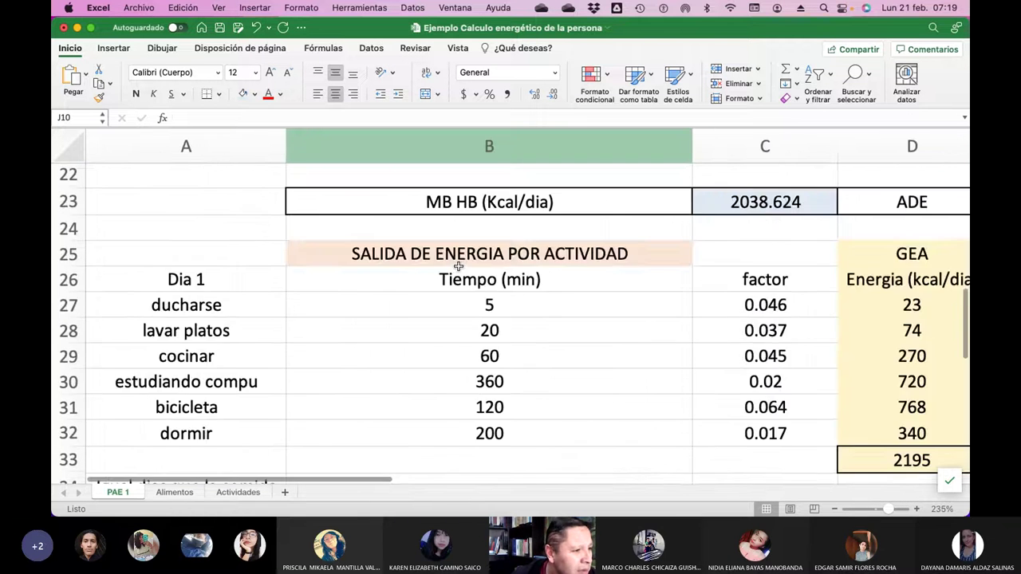
pyautogui.scroll(1, 459, 265)
pyautogui.hscroll(5, 459, 266)
pyautogui.click(658, 230)
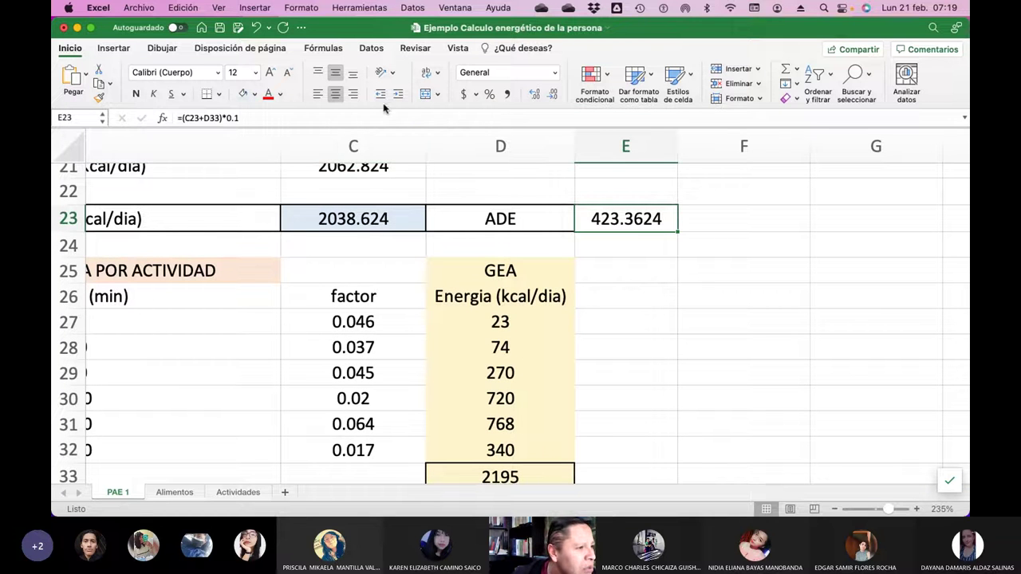
pyautogui.click(254, 94)
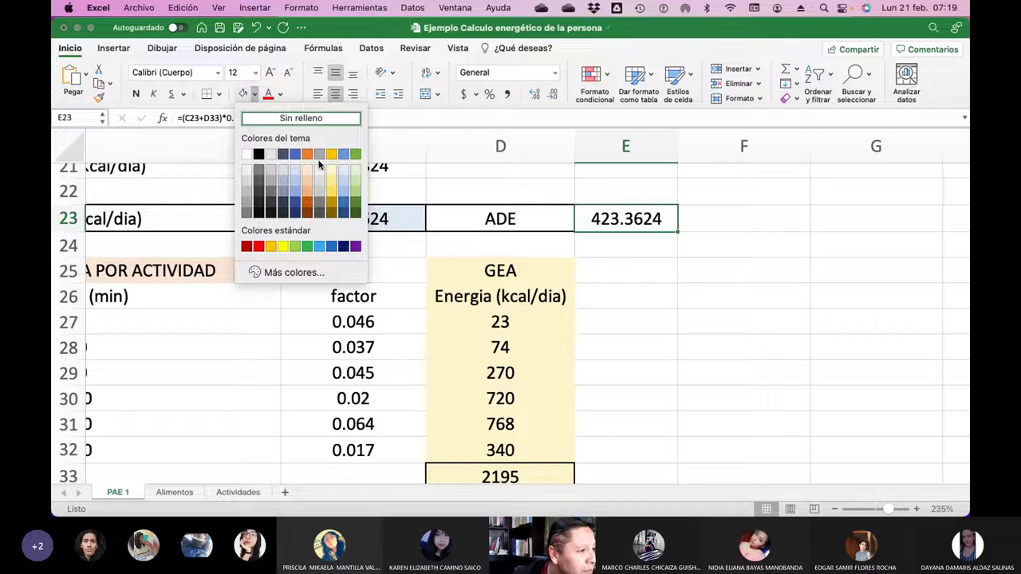
pyautogui.click(356, 169)
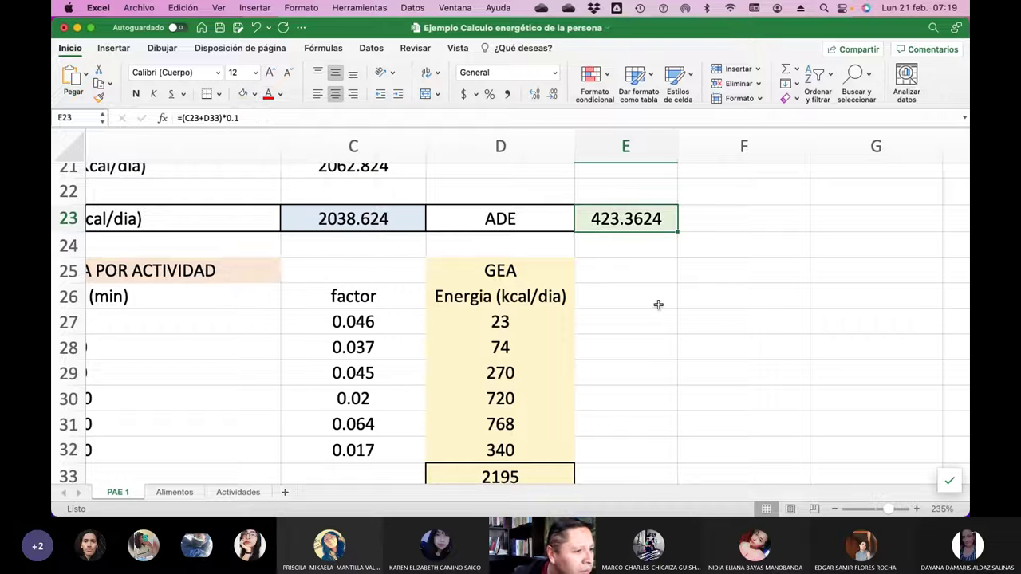
# - Trace the basal metabolism and activity total cells referenced by the ADE formula in E23
pyautogui.click(271, 117)
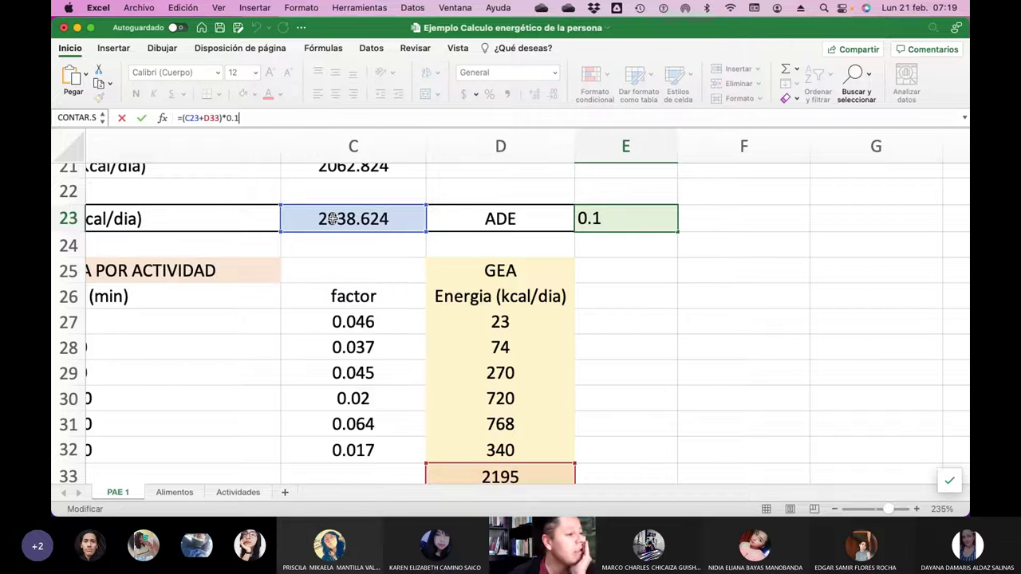
pyautogui.scroll(-2, 471, 399)
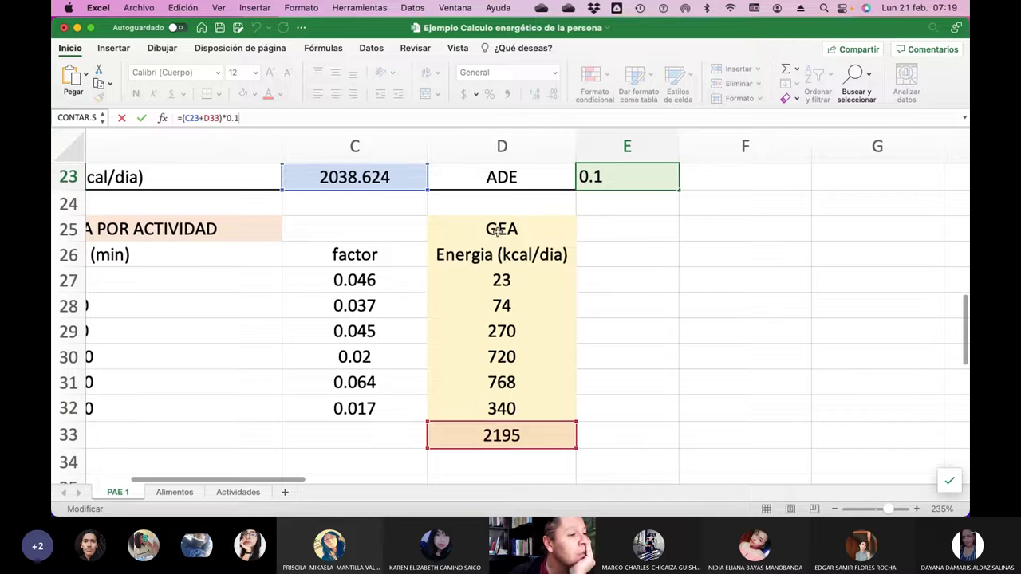
pyautogui.scroll(1, 485, 236)
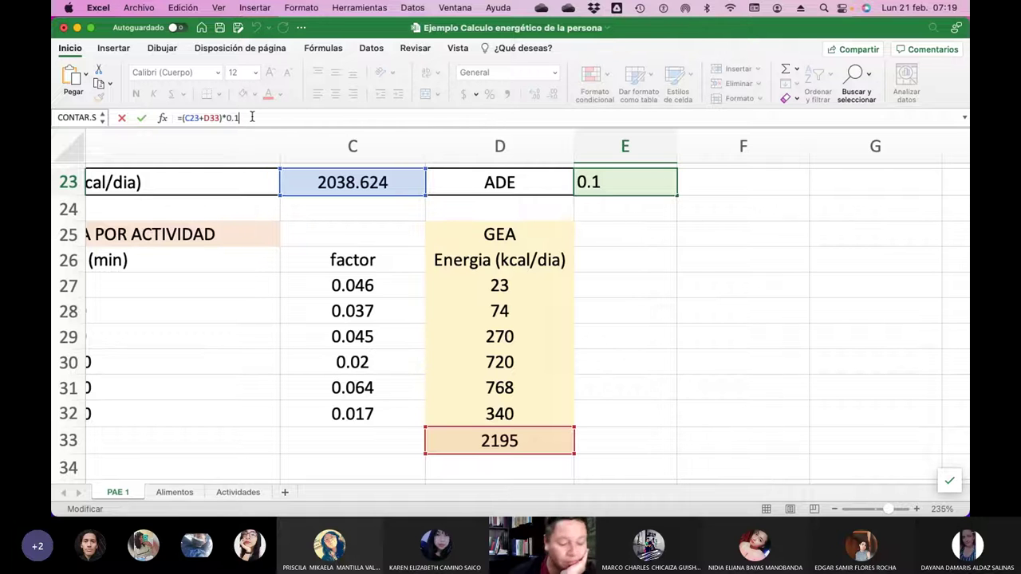
pyautogui.press('Return')
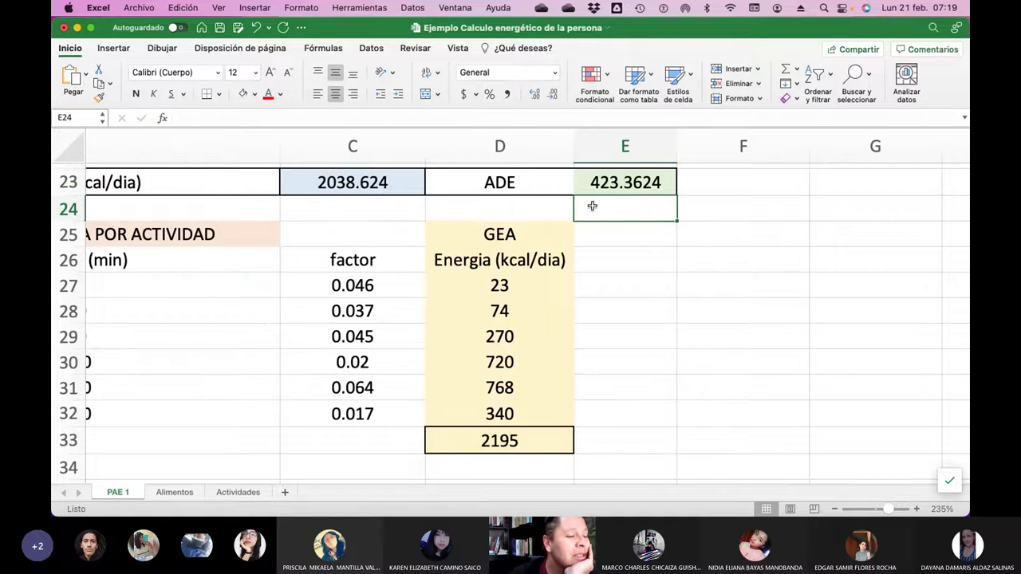
# - Apply an outside border to the ADE value cell E23
pyautogui.scroll(2, 655, 239)
pyautogui.click(622, 250)
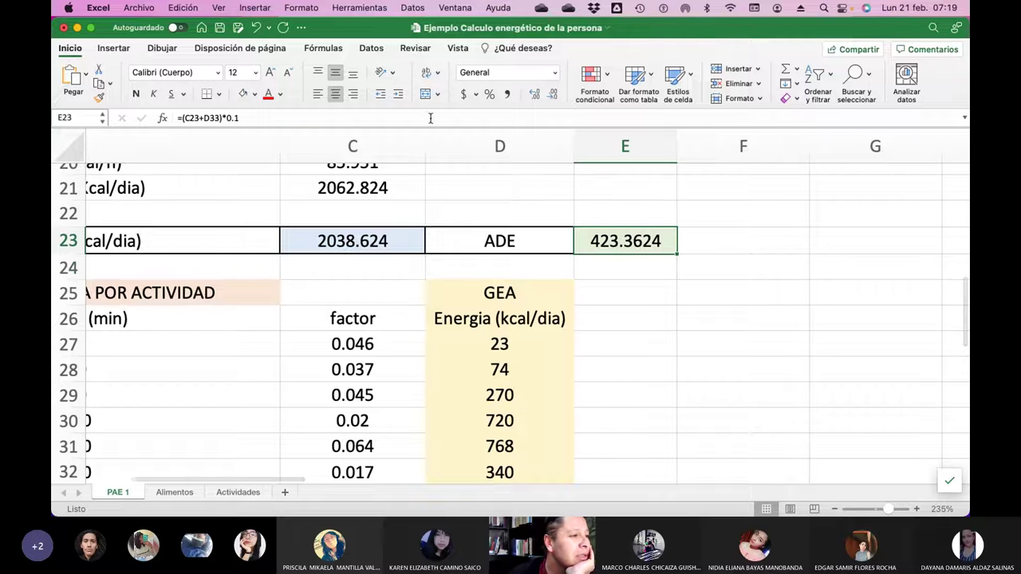
pyautogui.click(220, 96)
pyautogui.click(271, 254)
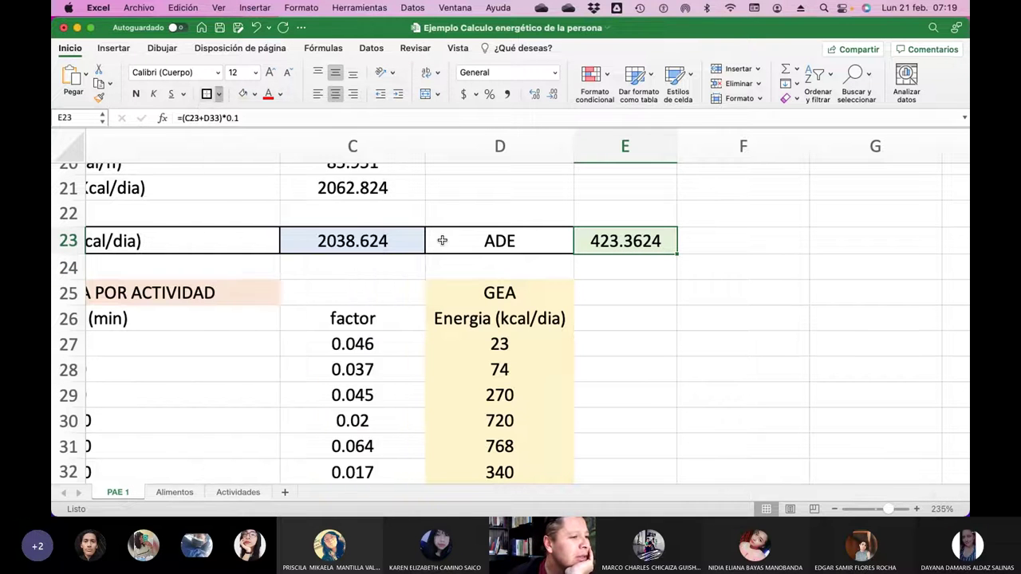
pyautogui.click(665, 283)
# - Review the day 1 Entrada, Salida and ΔEnergía formulas in I9:K9 and trace the cells subtracted in K9
pyautogui.hscroll(5, 668, 283)
pyautogui.scroll(10, 670, 283)
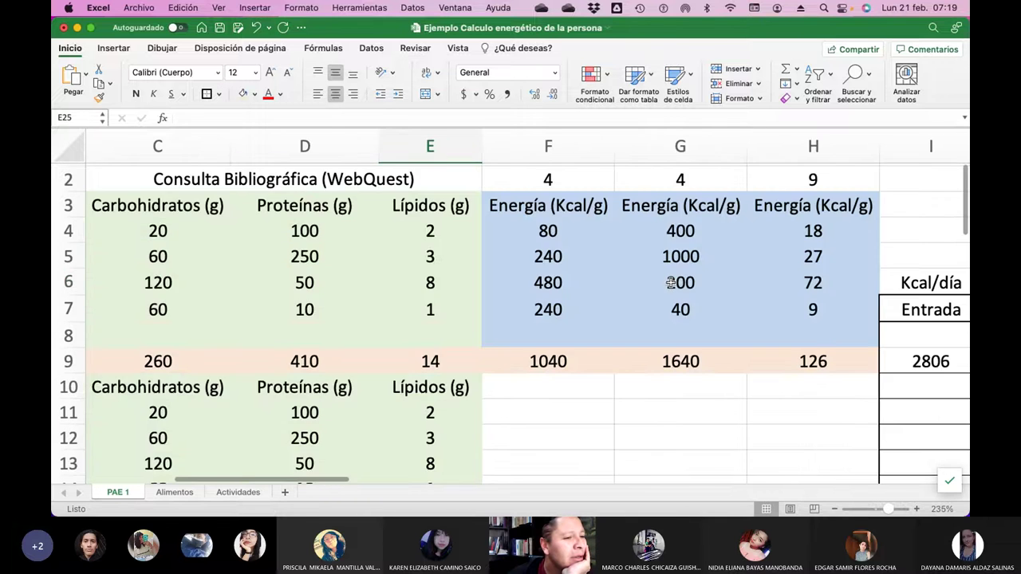
pyautogui.hscroll(2, 699, 284)
pyautogui.scroll(-4, 699, 284)
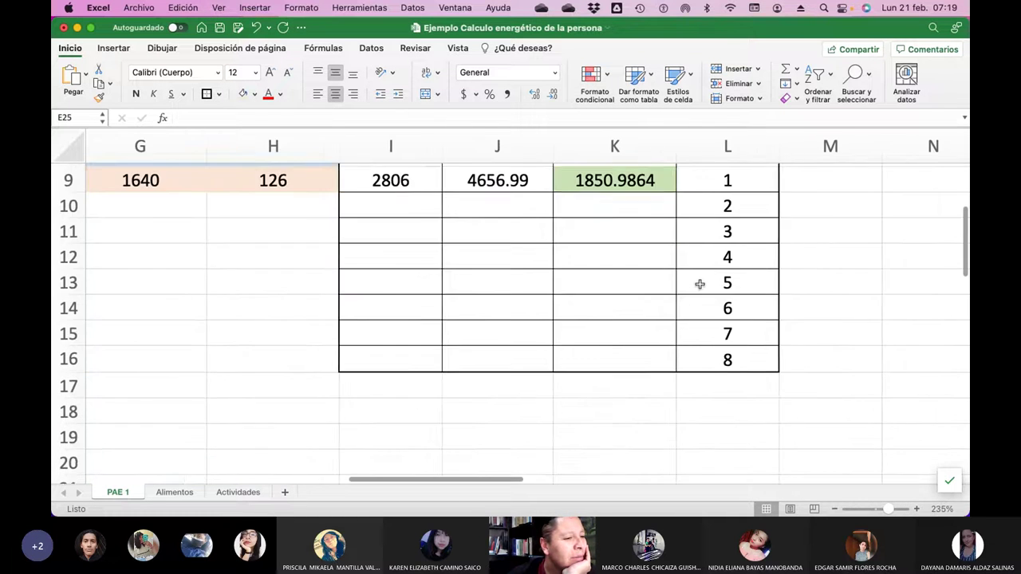
pyautogui.scroll(2, 699, 284)
pyautogui.scroll(2, 700, 284)
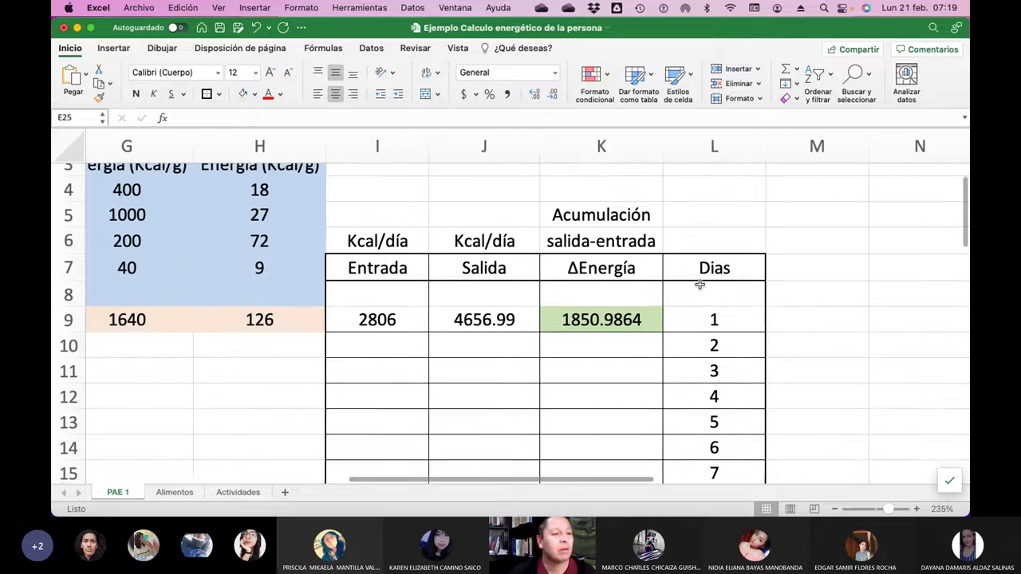
pyautogui.hscroll(1, 694, 287)
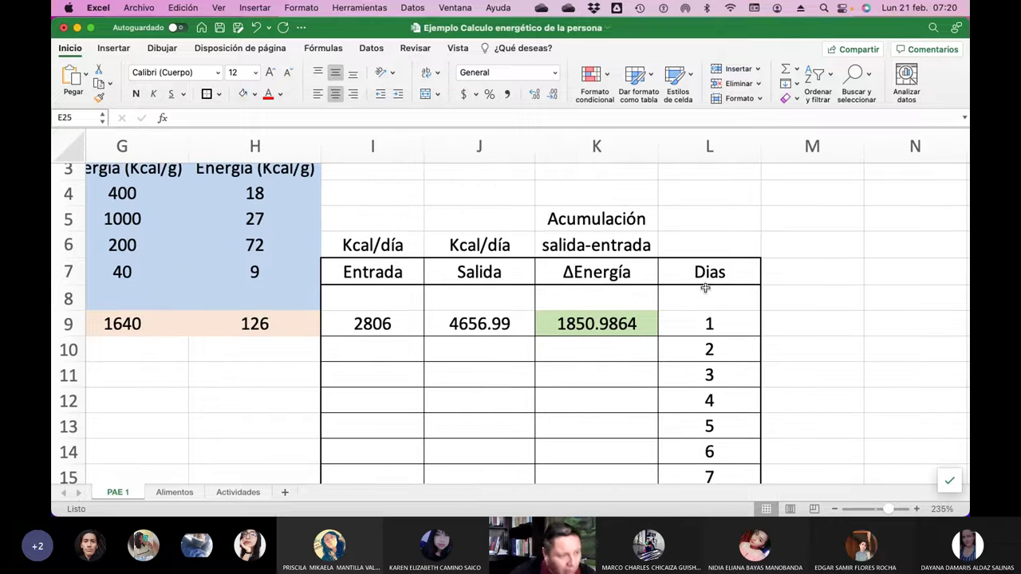
pyautogui.click(366, 319)
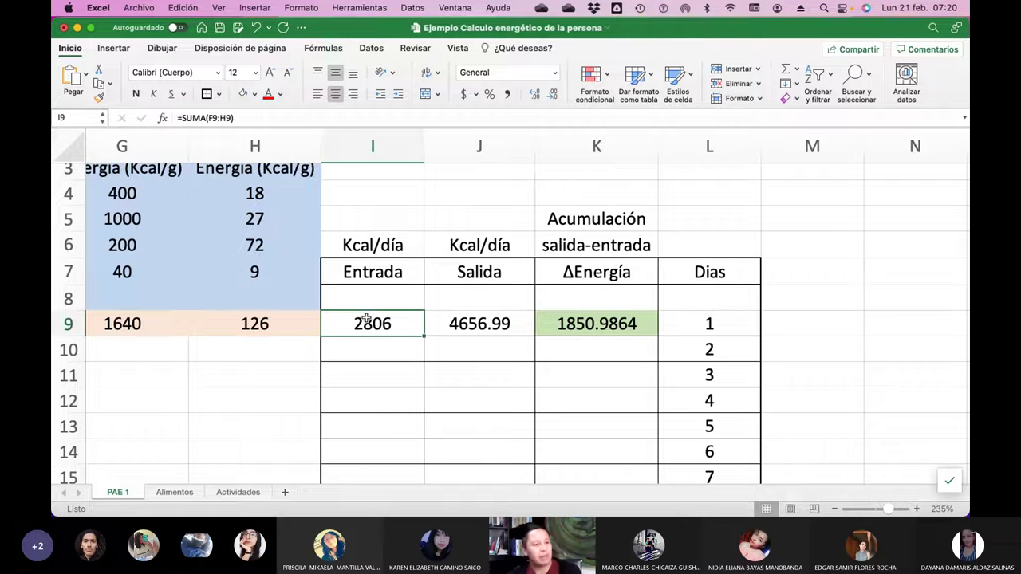
pyautogui.click(465, 323)
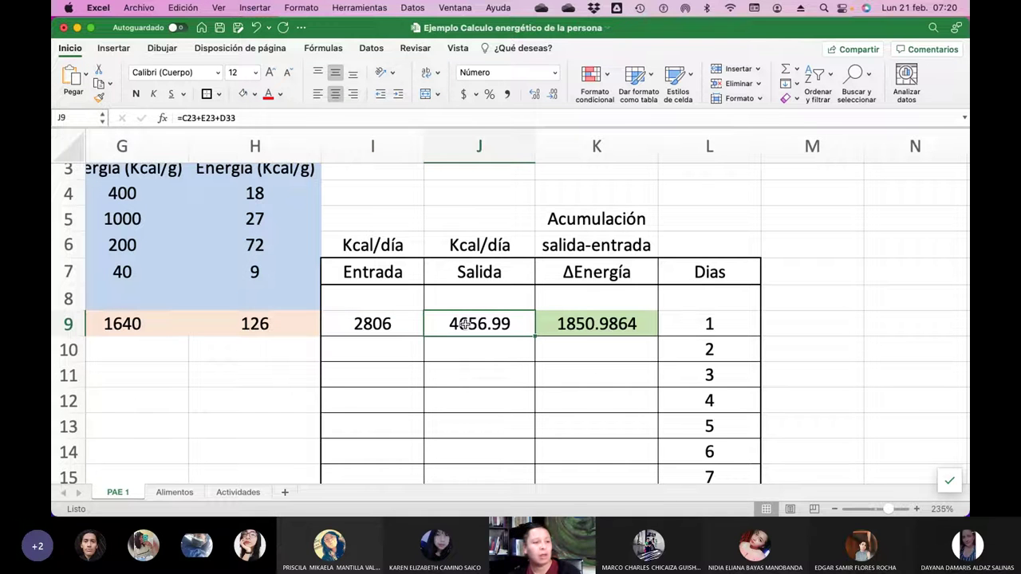
pyautogui.click(584, 327)
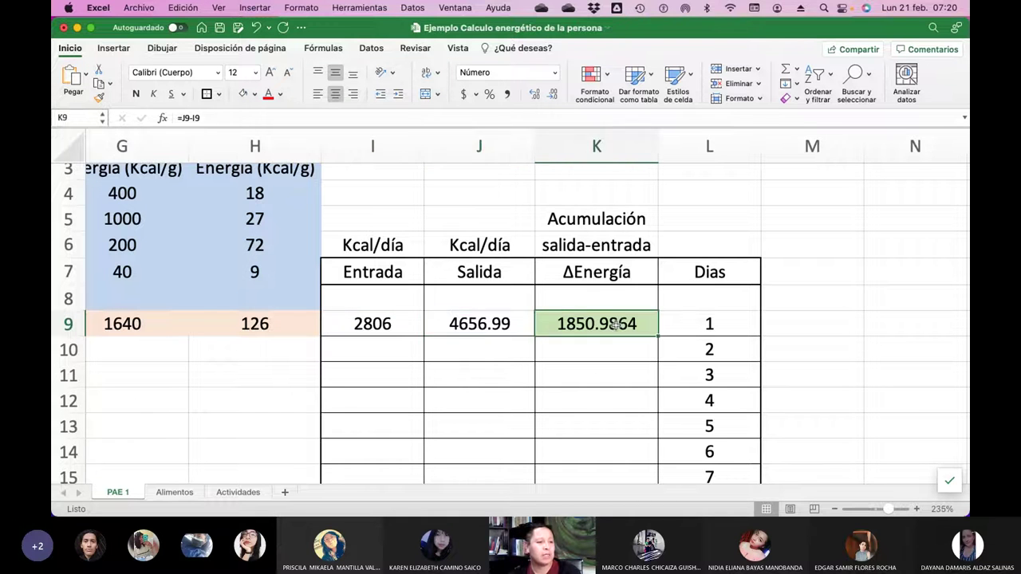
pyautogui.click(197, 118)
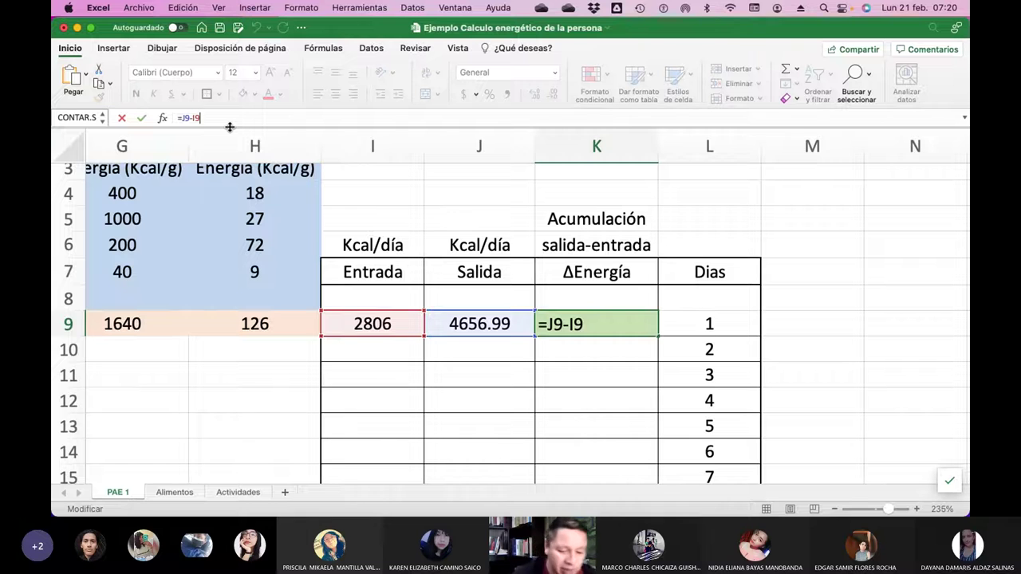
pyautogui.press('Return')
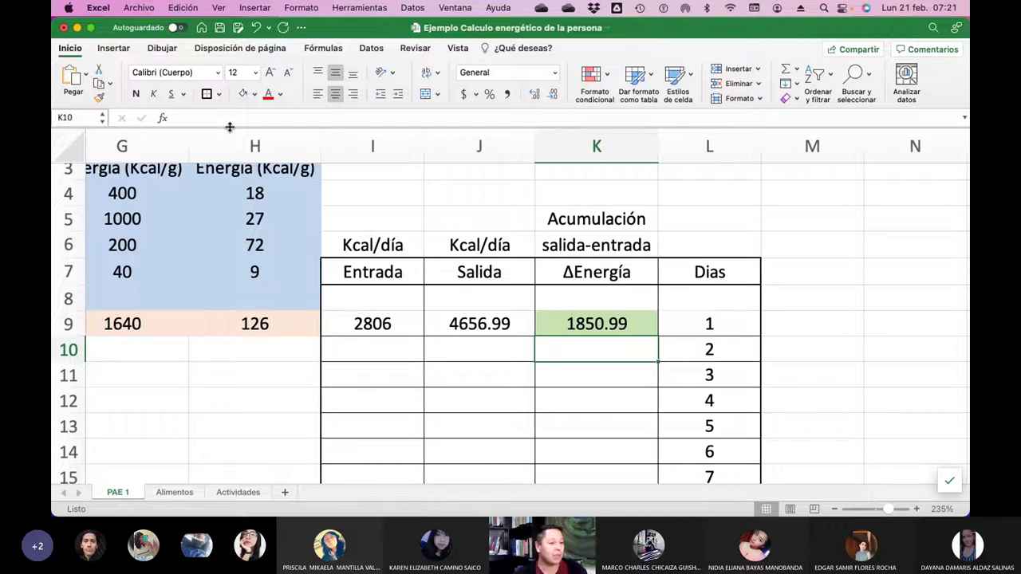
# - Look through the daily meal and nutrient tables on the Alimentos sheet
pyautogui.click(177, 493)
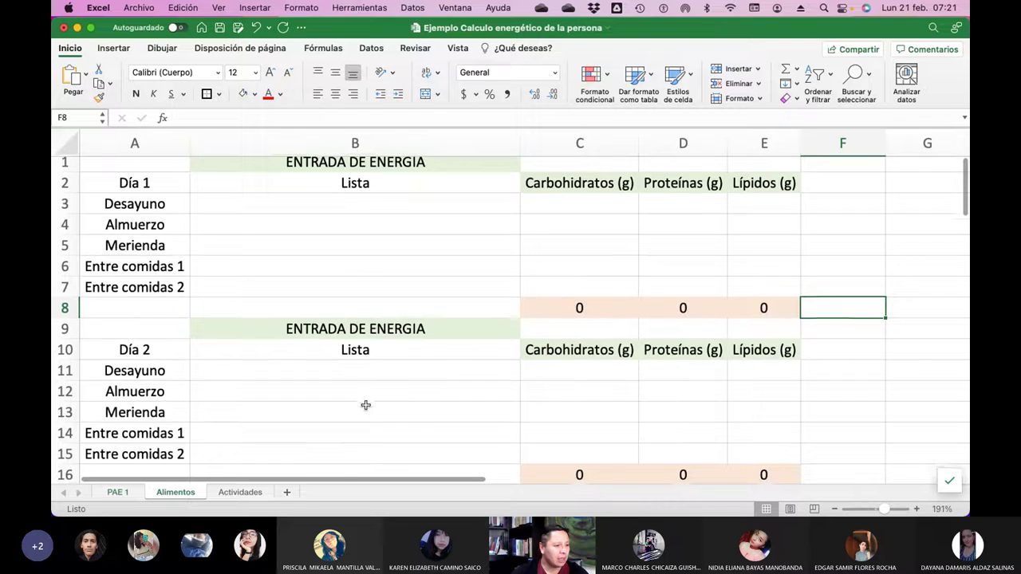
pyautogui.scroll(-20, 365, 406)
pyautogui.scroll(3, 366, 405)
# - Look through the daily activity and time lists on the Actividades sheet
pyautogui.click(247, 491)
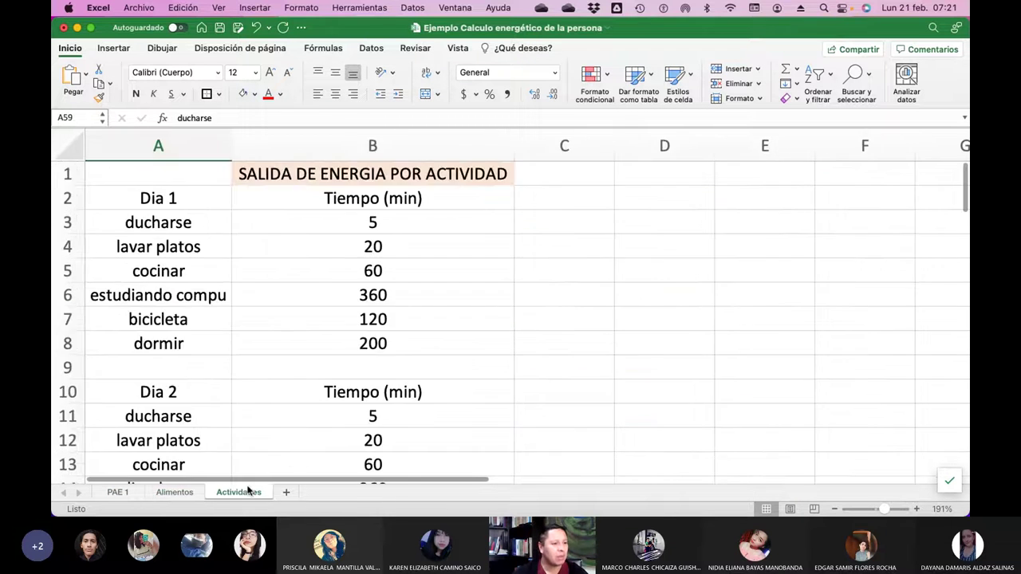
pyautogui.scroll(-7, 351, 391)
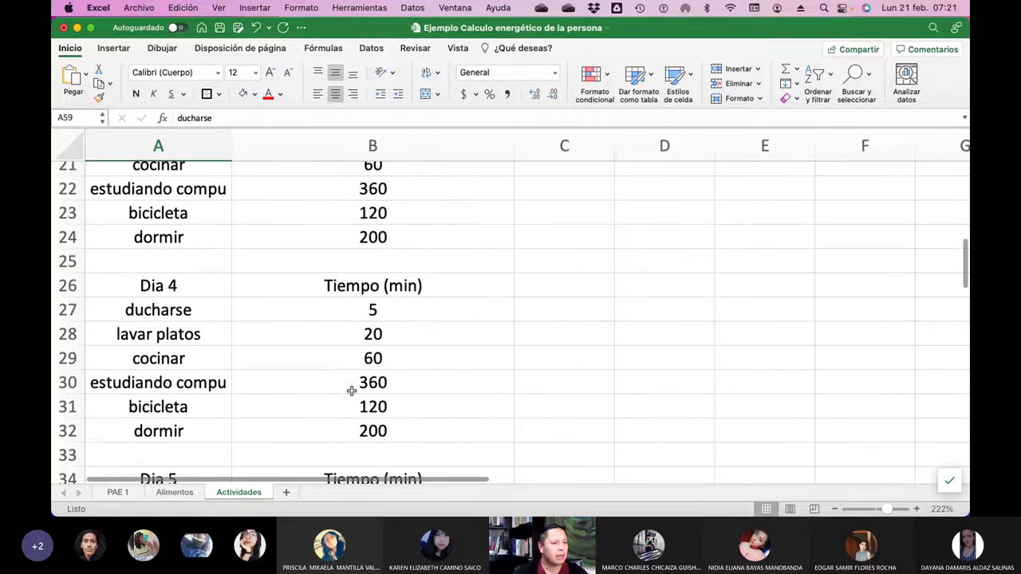
pyautogui.scroll(-13, 351, 391)
pyautogui.scroll(19, 351, 391)
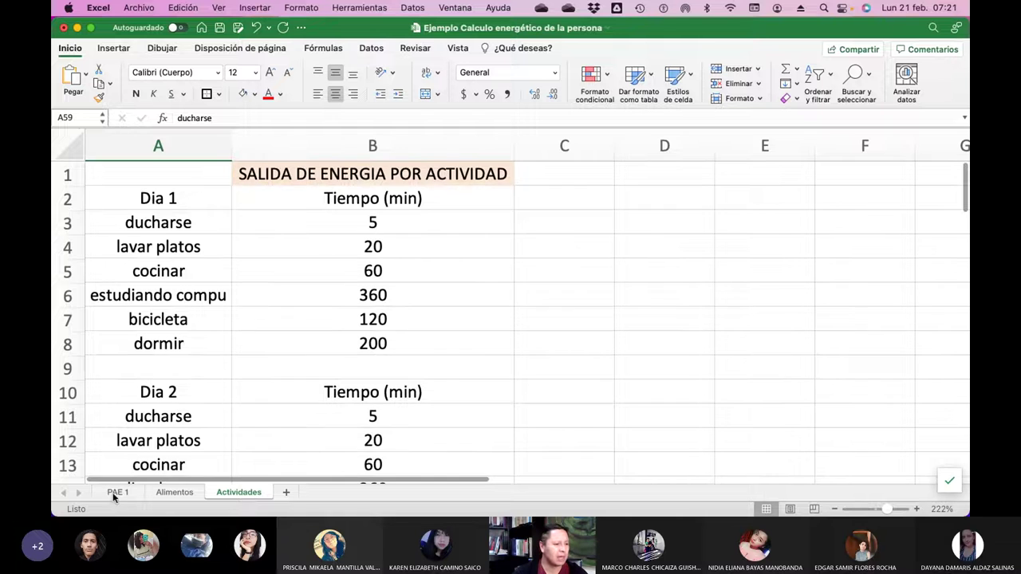
# - Return to the PAE 1 sheet, look over its energy tables and save the workbook
pyautogui.click(118, 492)
pyautogui.scroll(1, 231, 293)
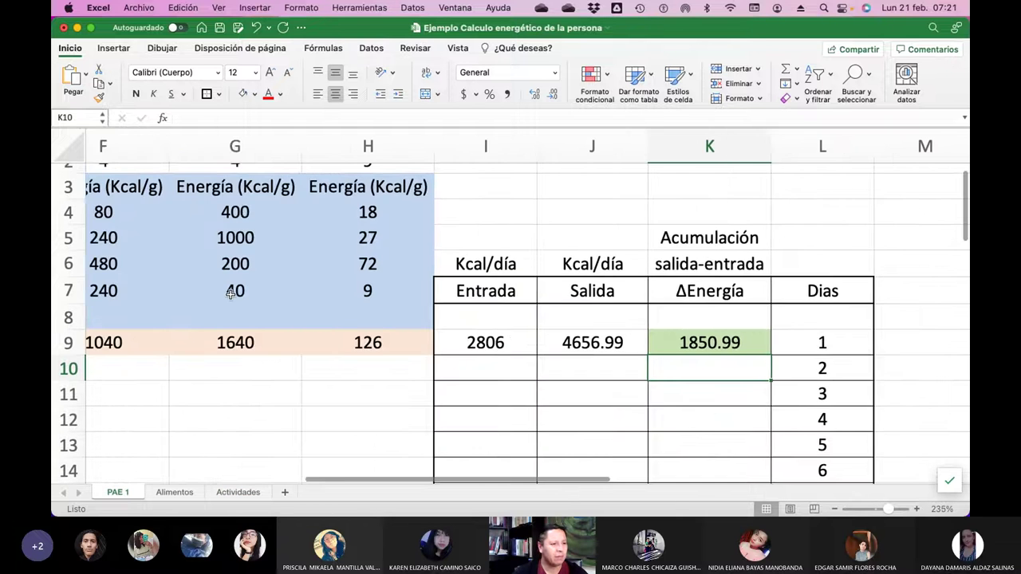
pyautogui.hscroll(-5, 232, 292)
pyautogui.hscroll(4, 232, 296)
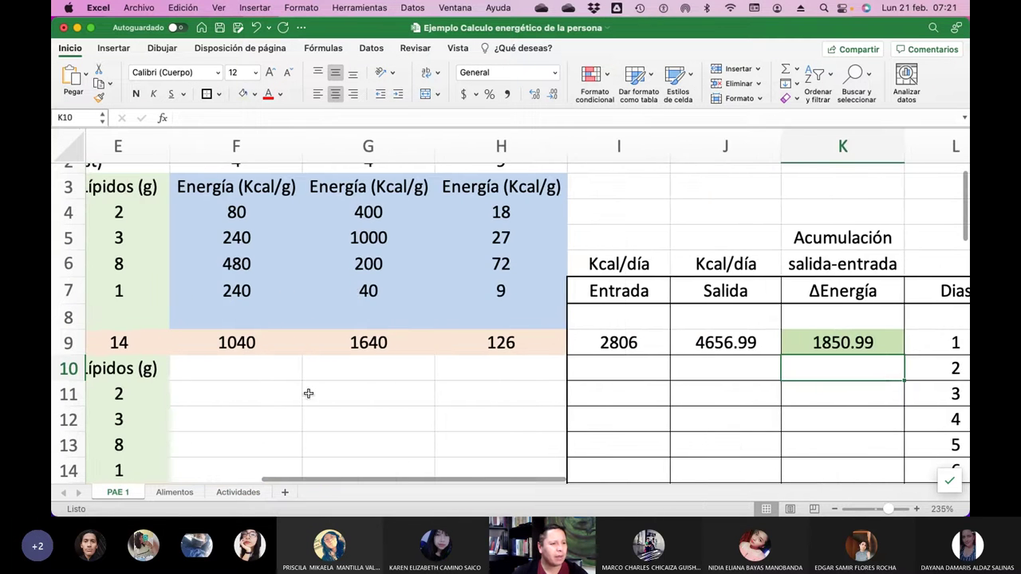
pyautogui.click(219, 28)
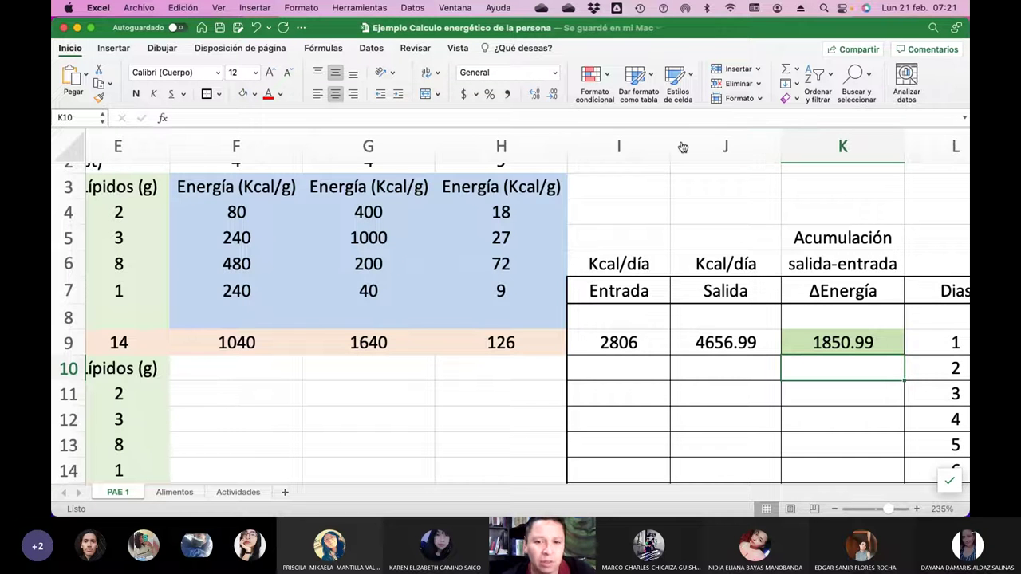
# - Switch to the open PowerPoint presentation 13. Lípidos
pyautogui.hotkey('ctrl', 'Left')
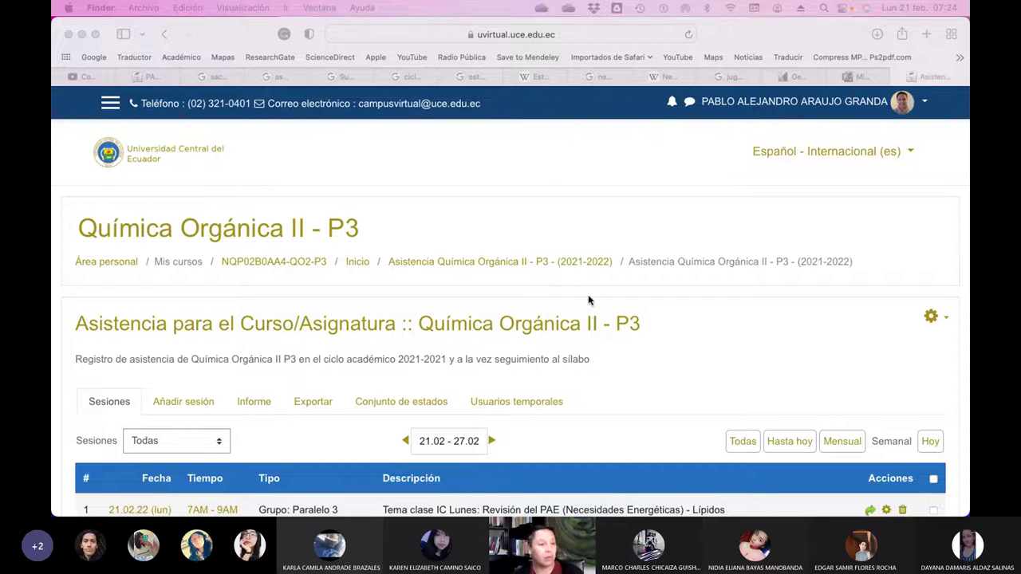
pyautogui.hotkey('ctrl', 'Right')
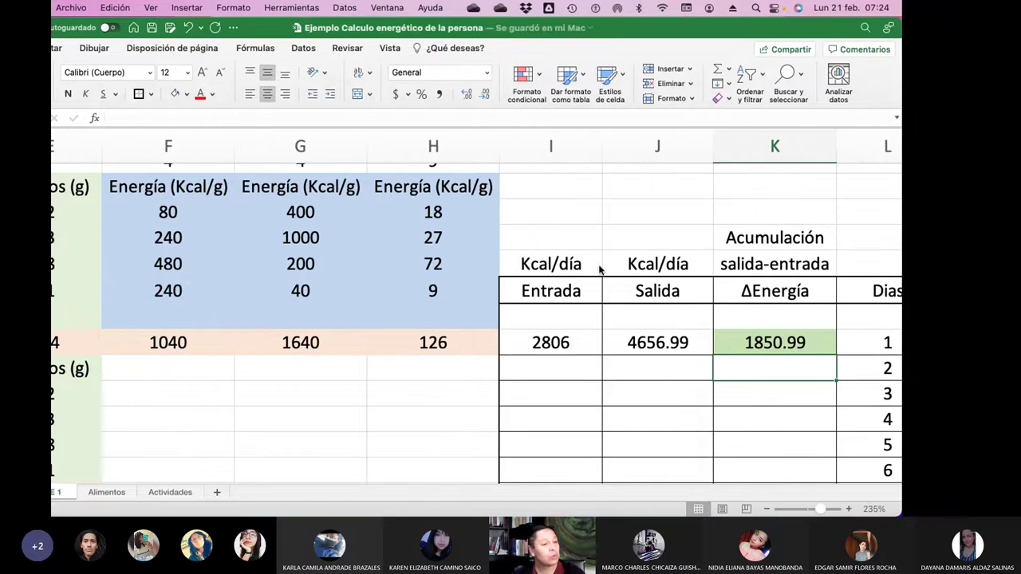
pyautogui.hotkey('ctrl', 'Right')
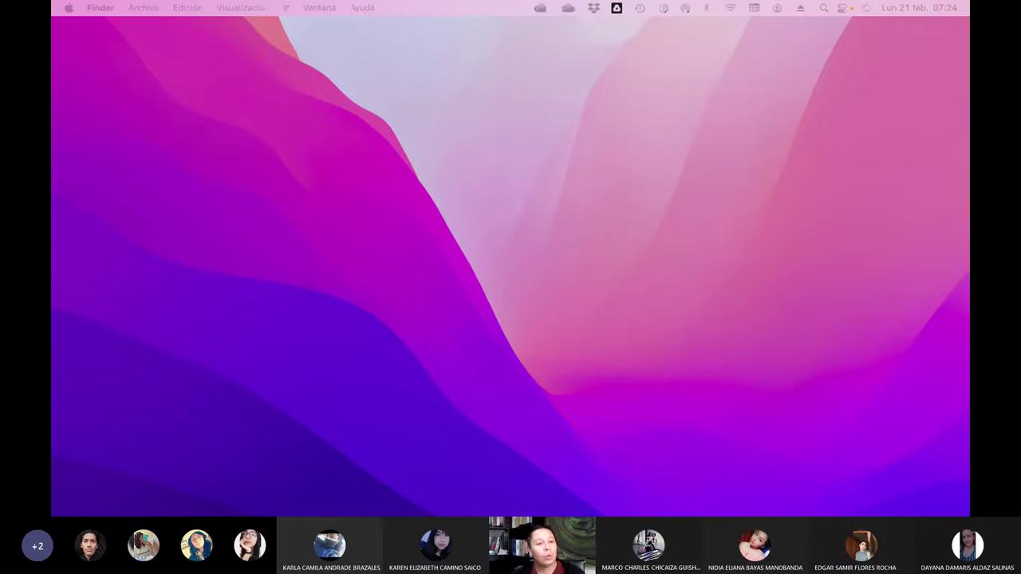
pyautogui.hotkey('ctrl', 'Right')
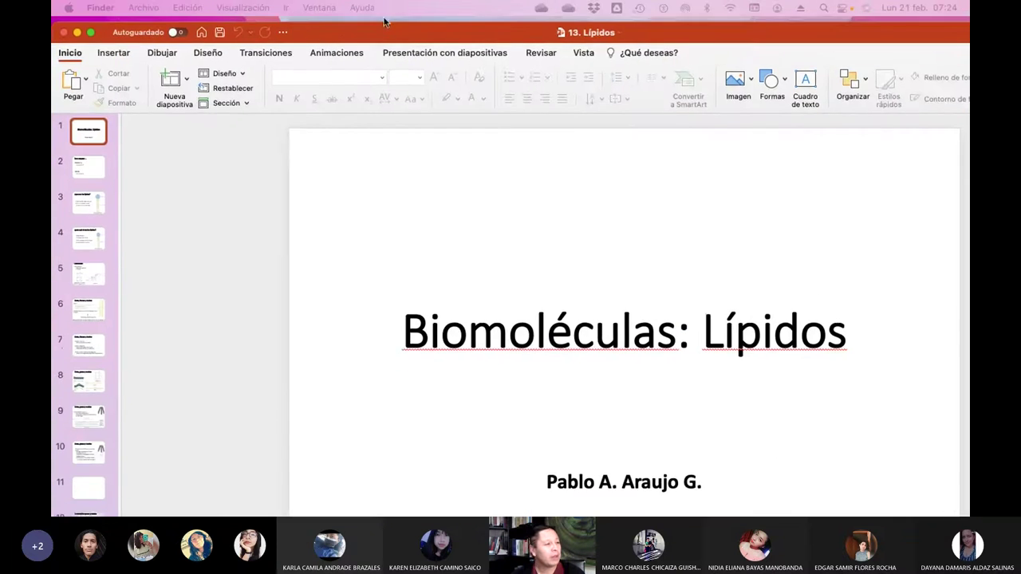